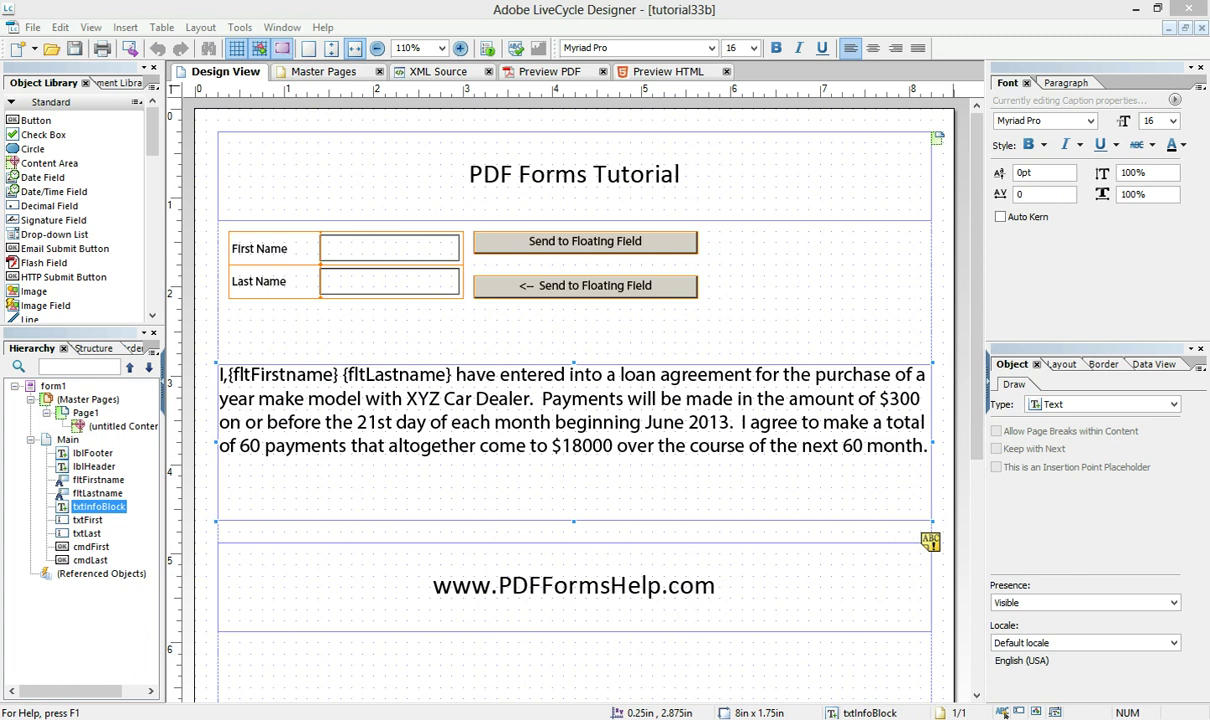
Drag lblFooter and txtInfoBlock further down the page, then view the form in PDF preview
mouse_move(764, 613)
left_mouse_down()
mouse_move(766, 626)
mouse_move(764, 616)
left_mouse_up()
left_click_drag(656, 502, 662, 562)
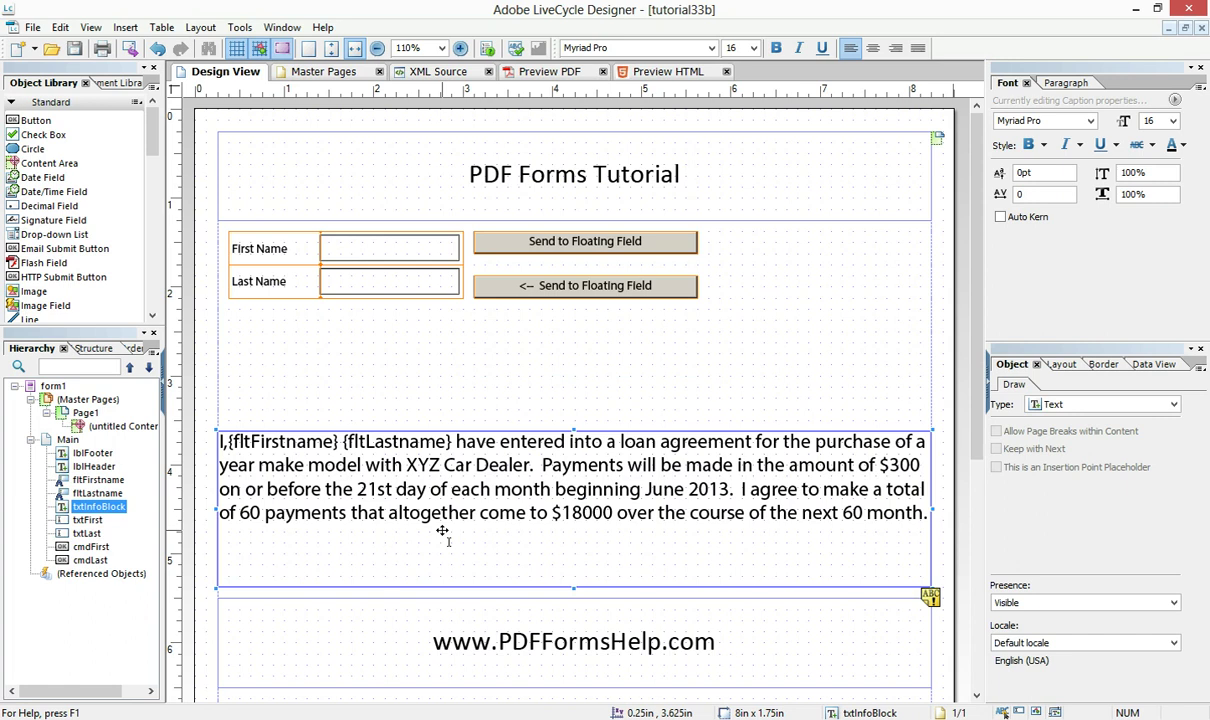
left_click(243, 443)
left_click(556, 78)
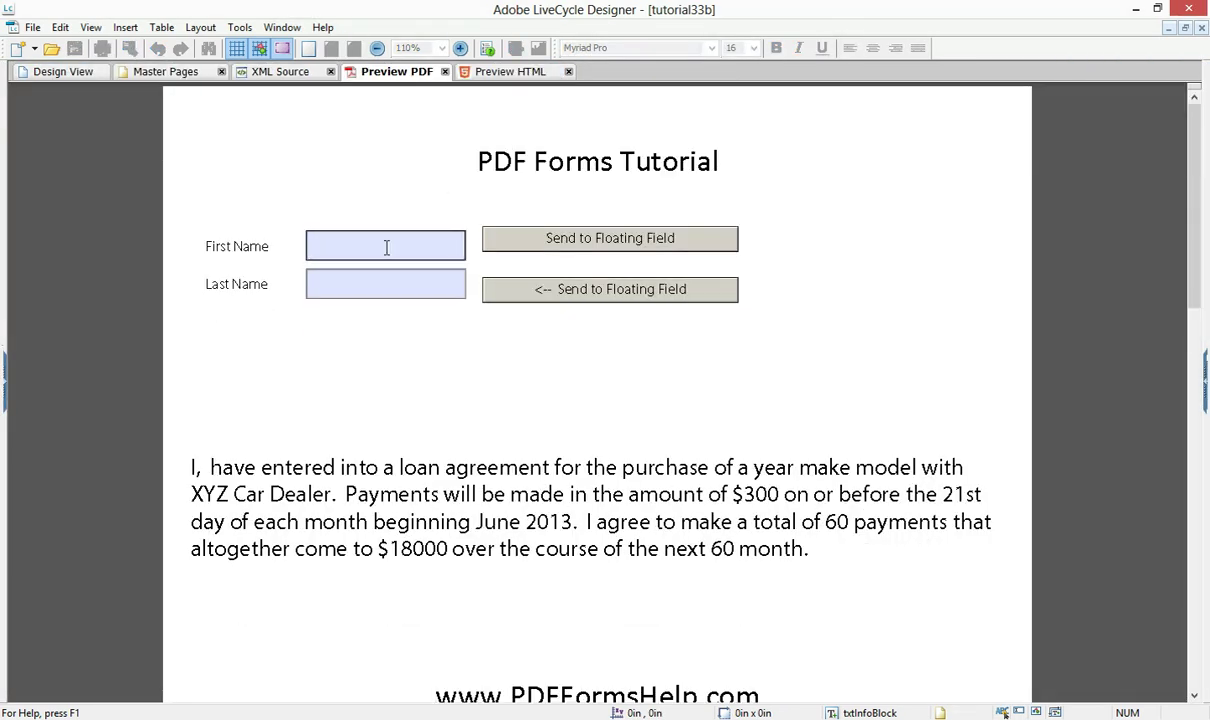
Enter a first and last name, send both into the agreement paragraph, then return to Design View
left_click(386, 247)
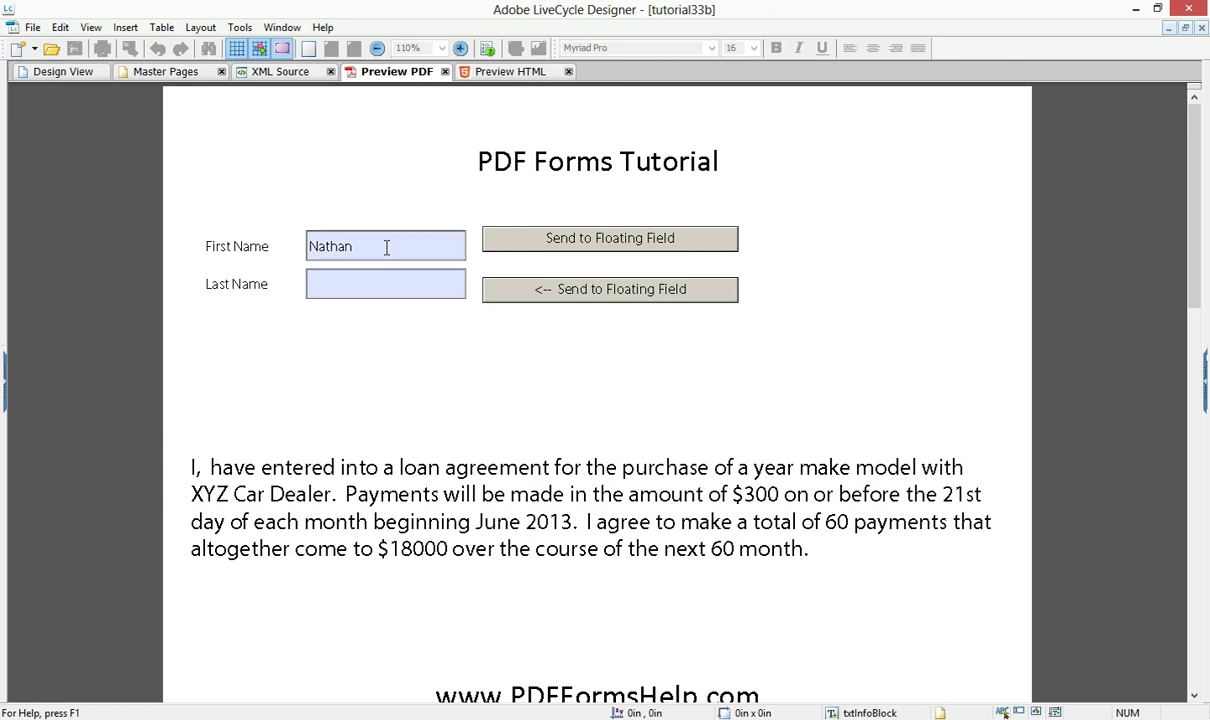
key("Tab")
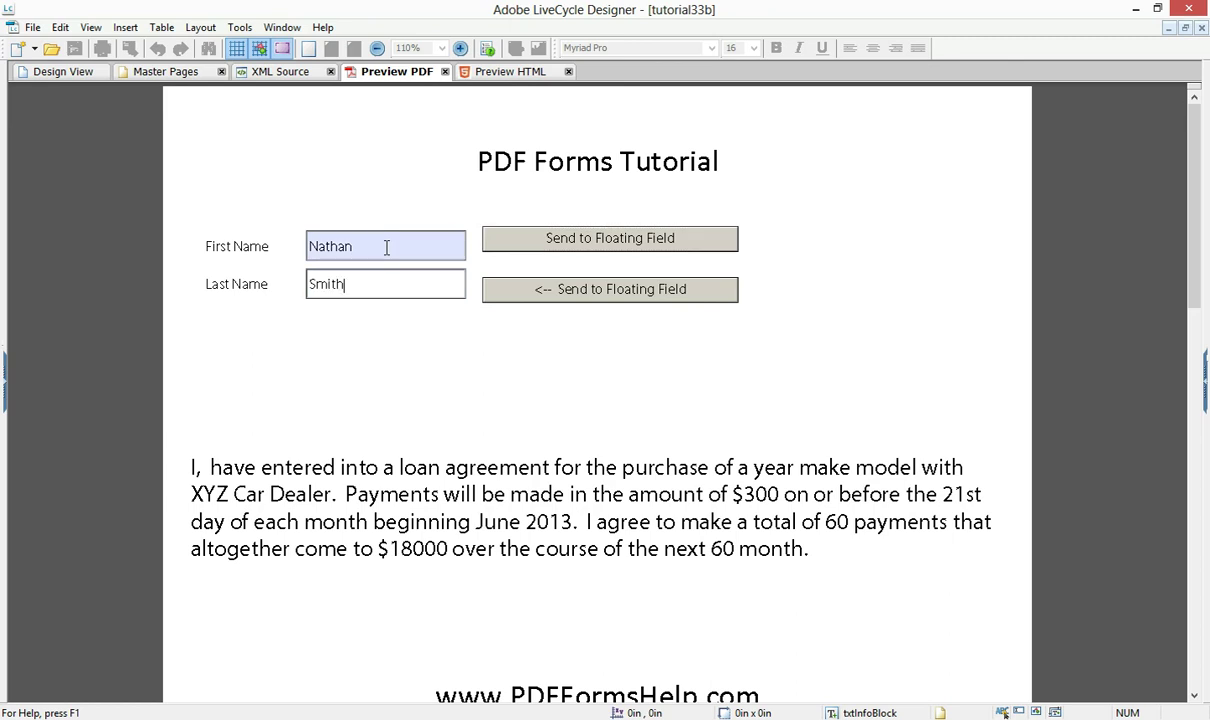
left_click(510, 236)
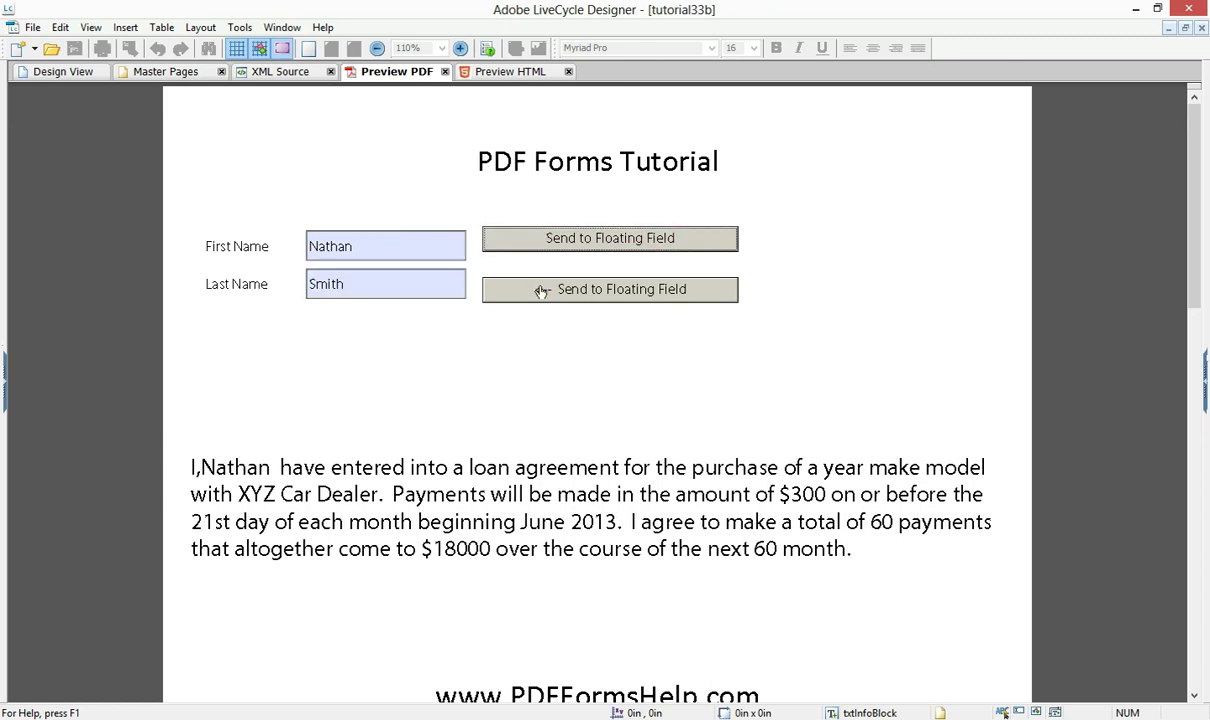
left_click(541, 291)
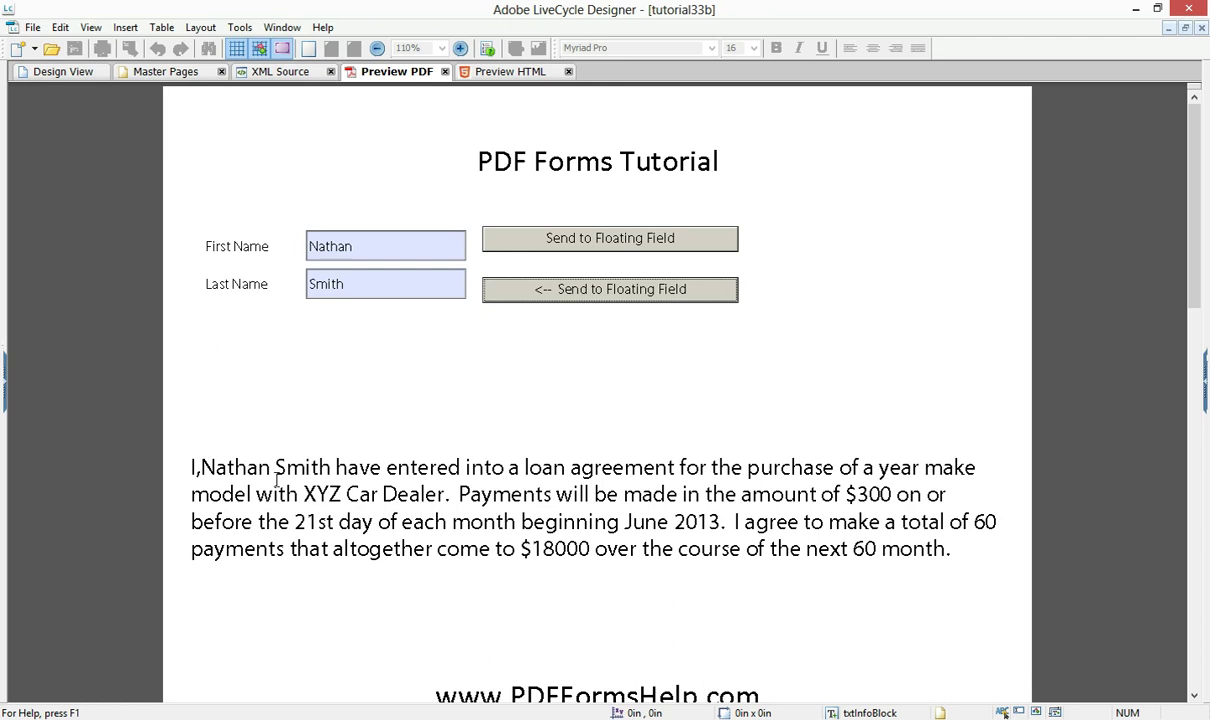
left_click(78, 70)
Edit the agreement paragraph to fix the spacing after "I,"
left_click(224, 443)
left_click(224, 443)
type(",")
Add three drop-down lists from the Object Library below the name fields
left_click_drag(60, 234, 340, 332)
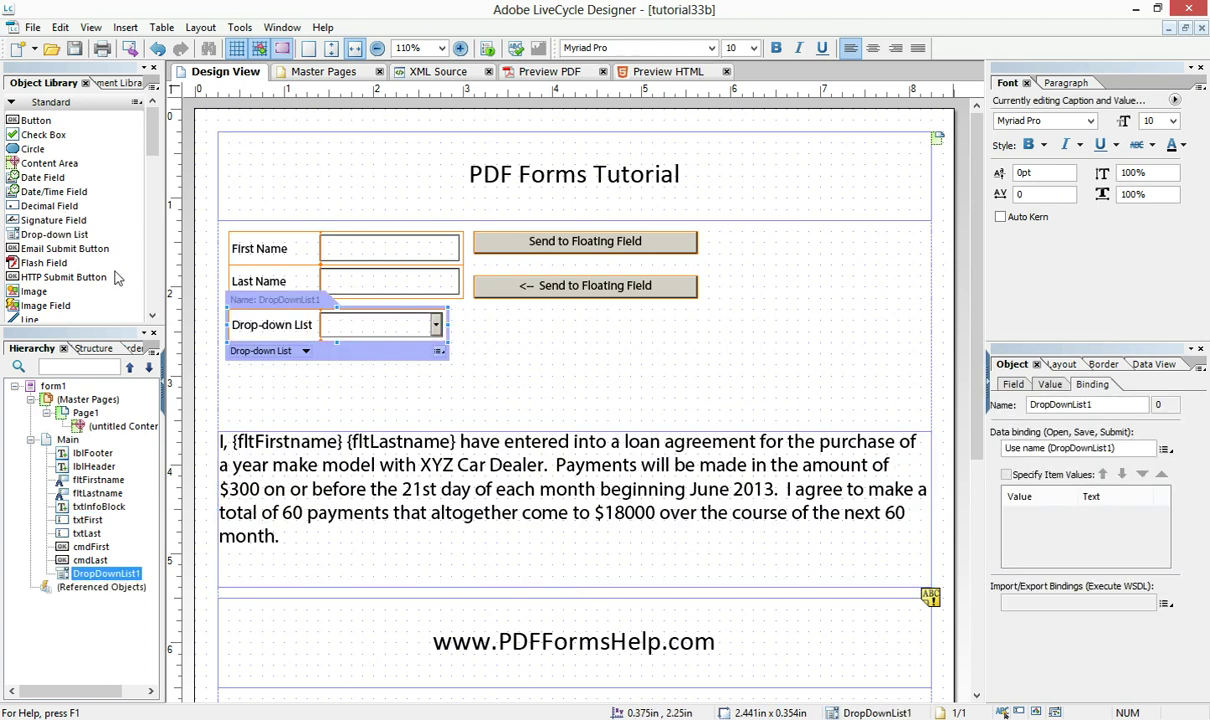
left_click_drag(55, 234, 325, 340)
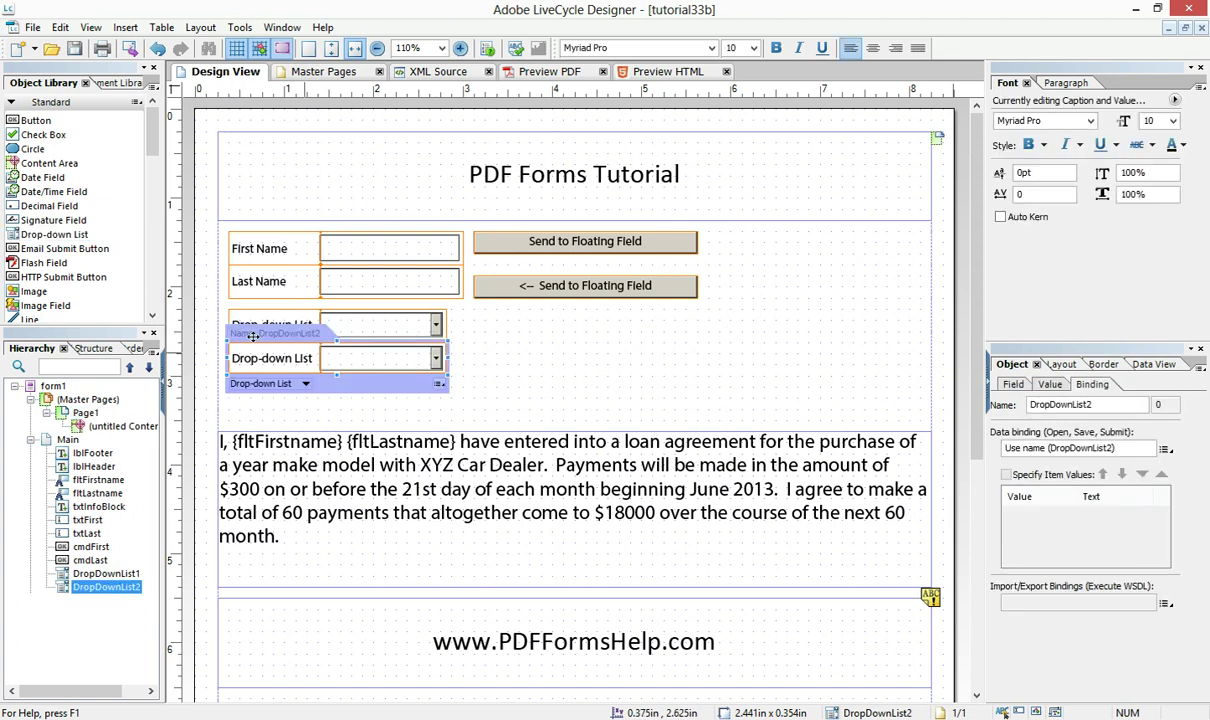
left_click_drag(68, 240, 337, 389)
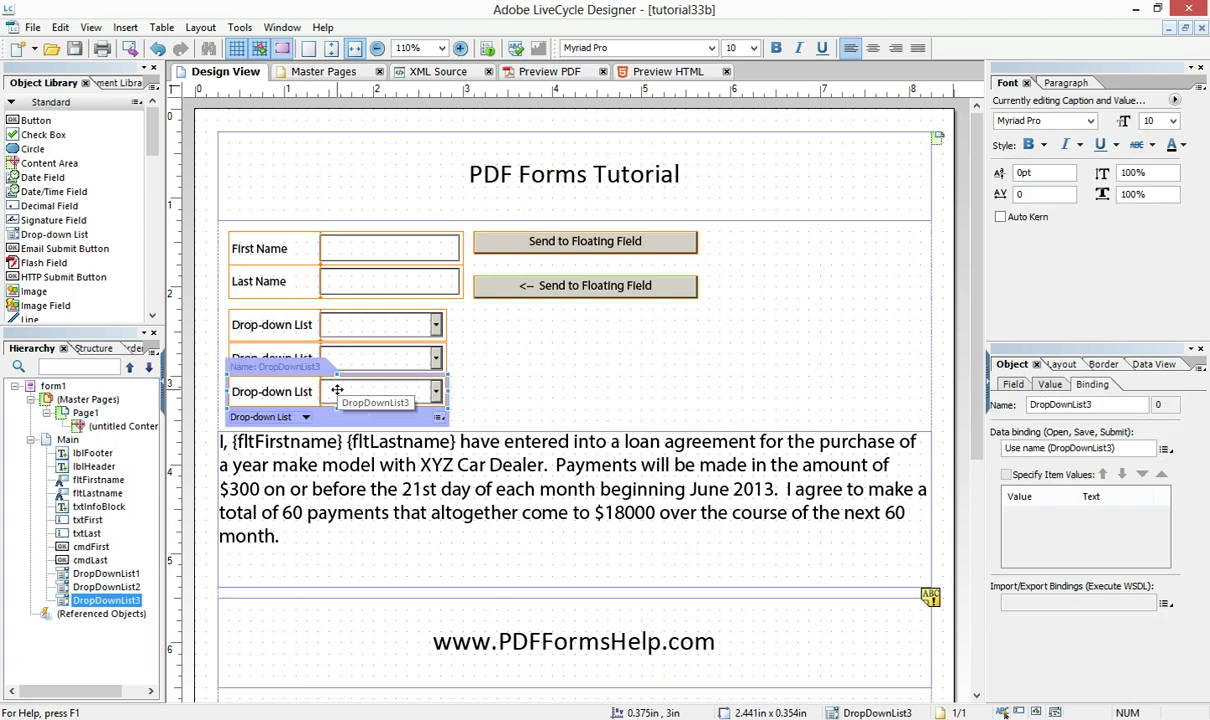
Caption the three drop-down lists Year, Make and Model
left_click(300, 324)
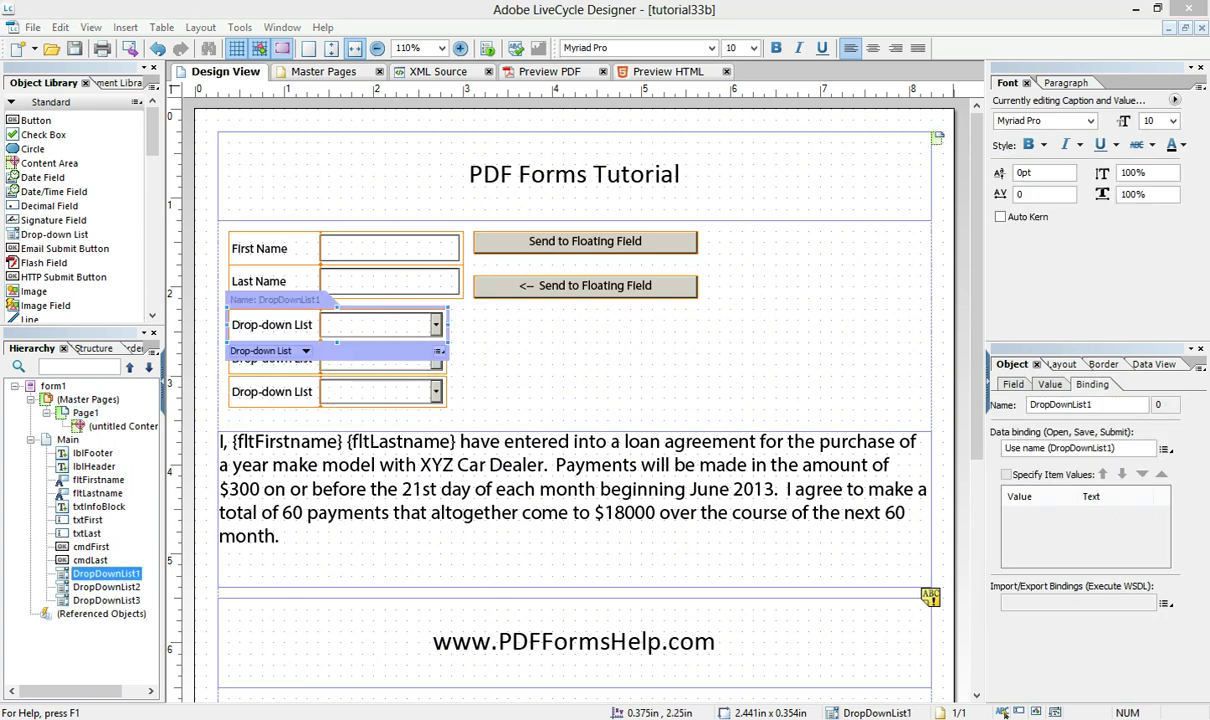
double_click(291, 324)
type("Year")
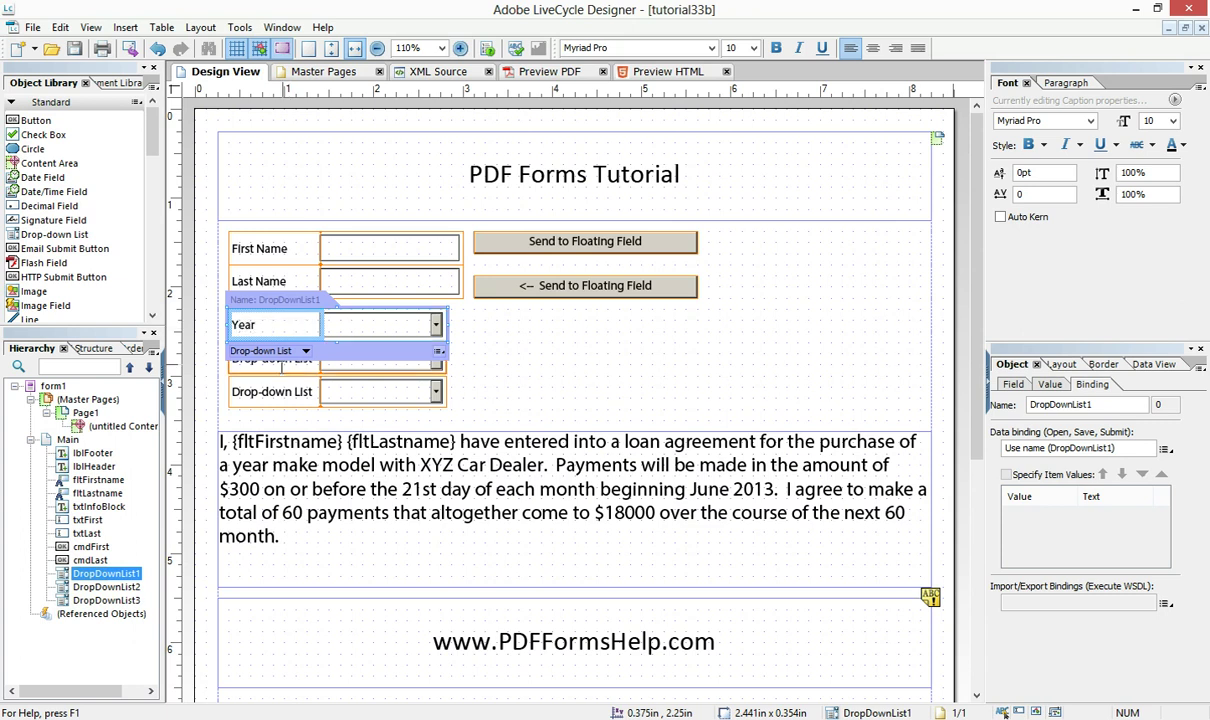
left_click(281, 366)
double_click(281, 362)
type("Make")
double_click(281, 392)
type("Model")
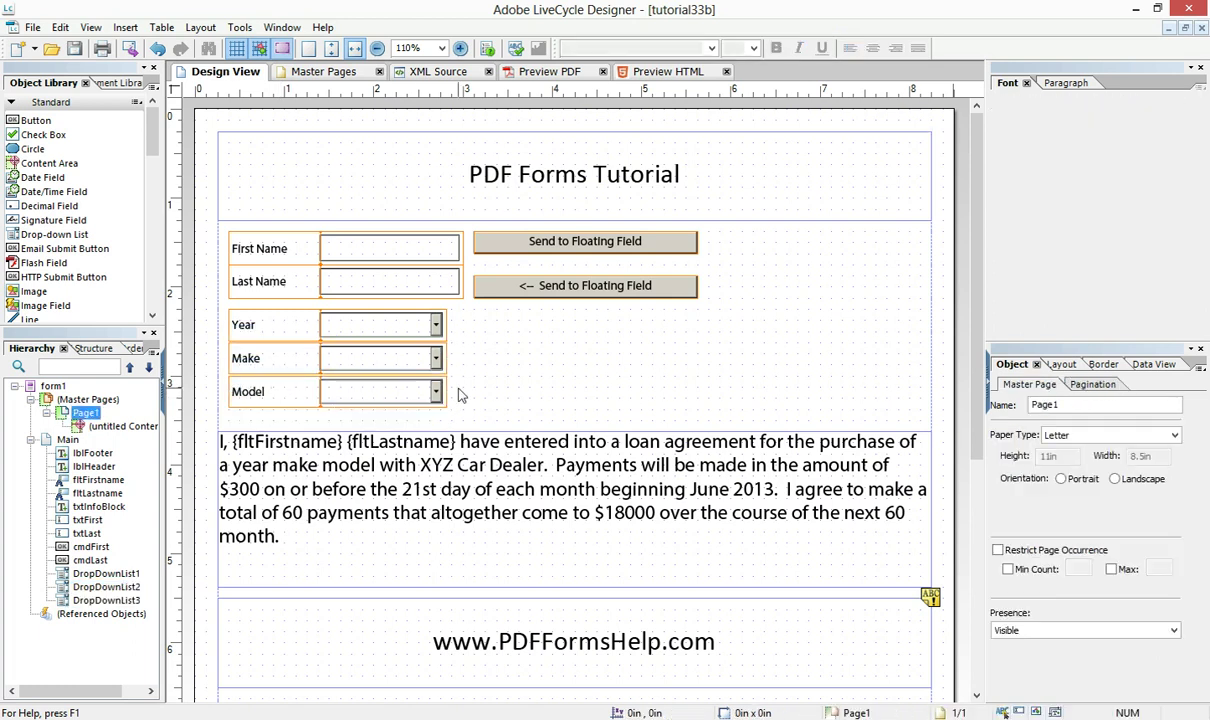
left_click(370, 323)
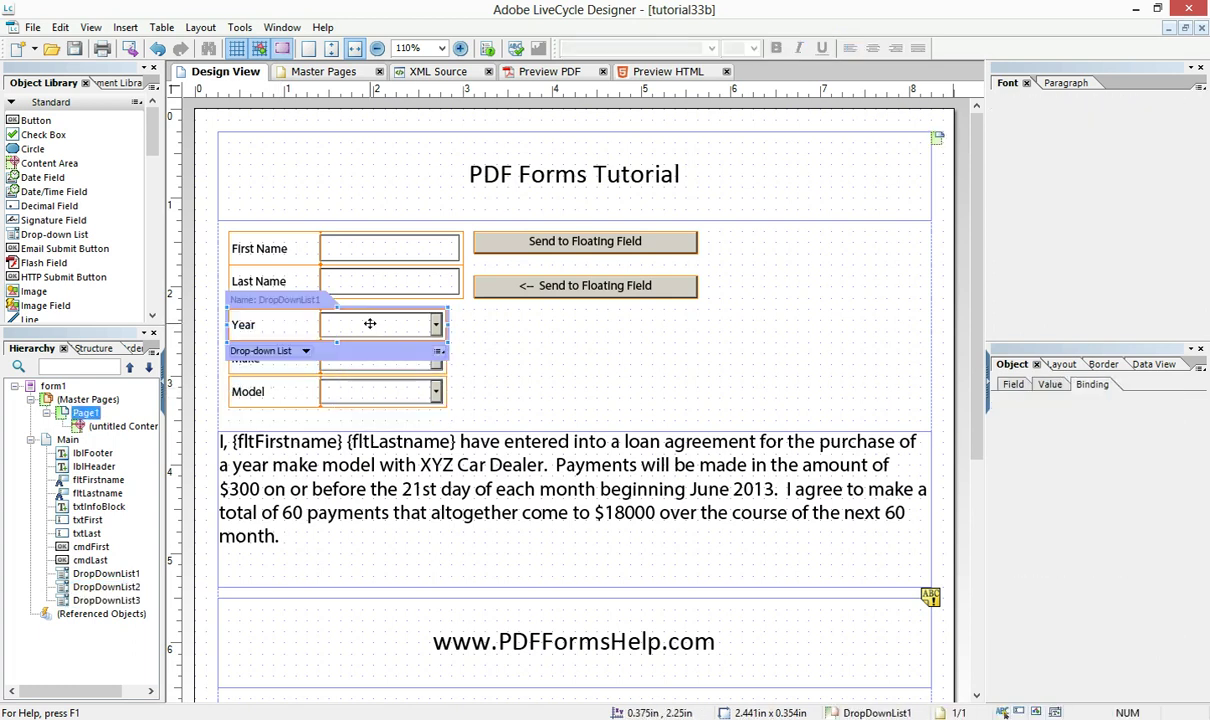
Add list items 2002, 2003 and 2004 to the Year drop-down
left_click(1013, 384)
left_click(1055, 481)
type("2002")
key("Return")
type("2003")
key("Return")
type("2004")
key("Return")
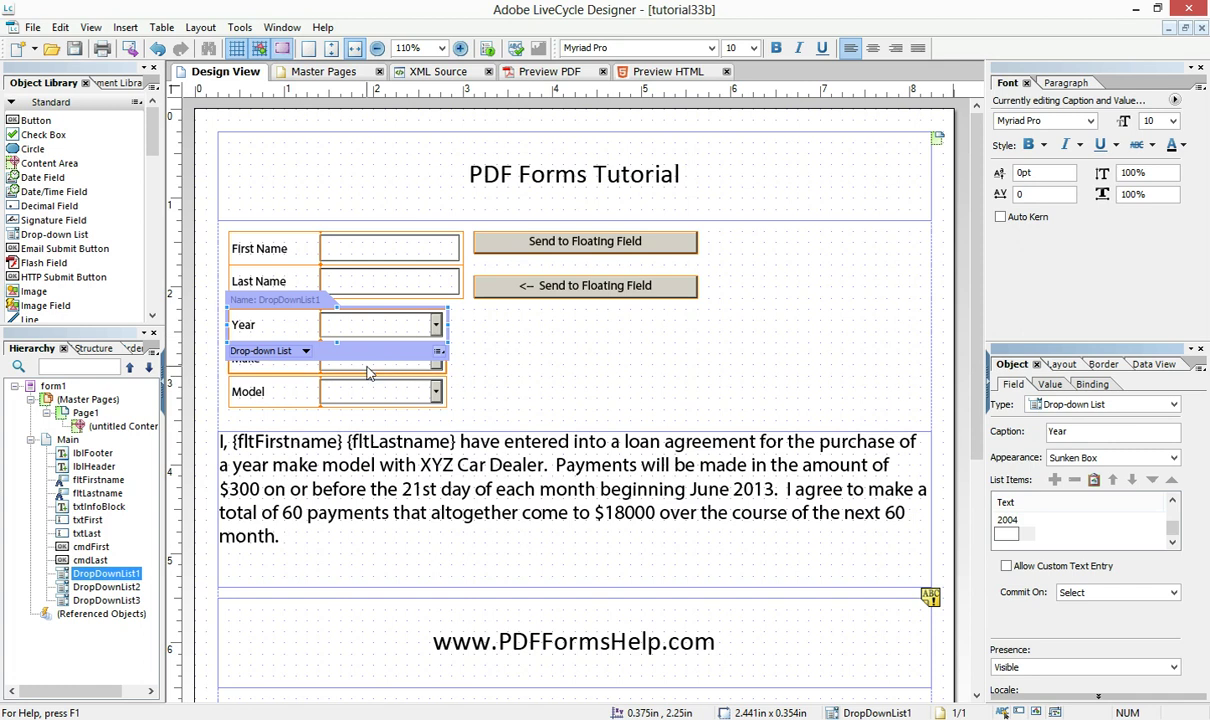
Add list items Camery and Sentra to the Model drop-down
left_click(380, 358)
left_click(1054, 480)
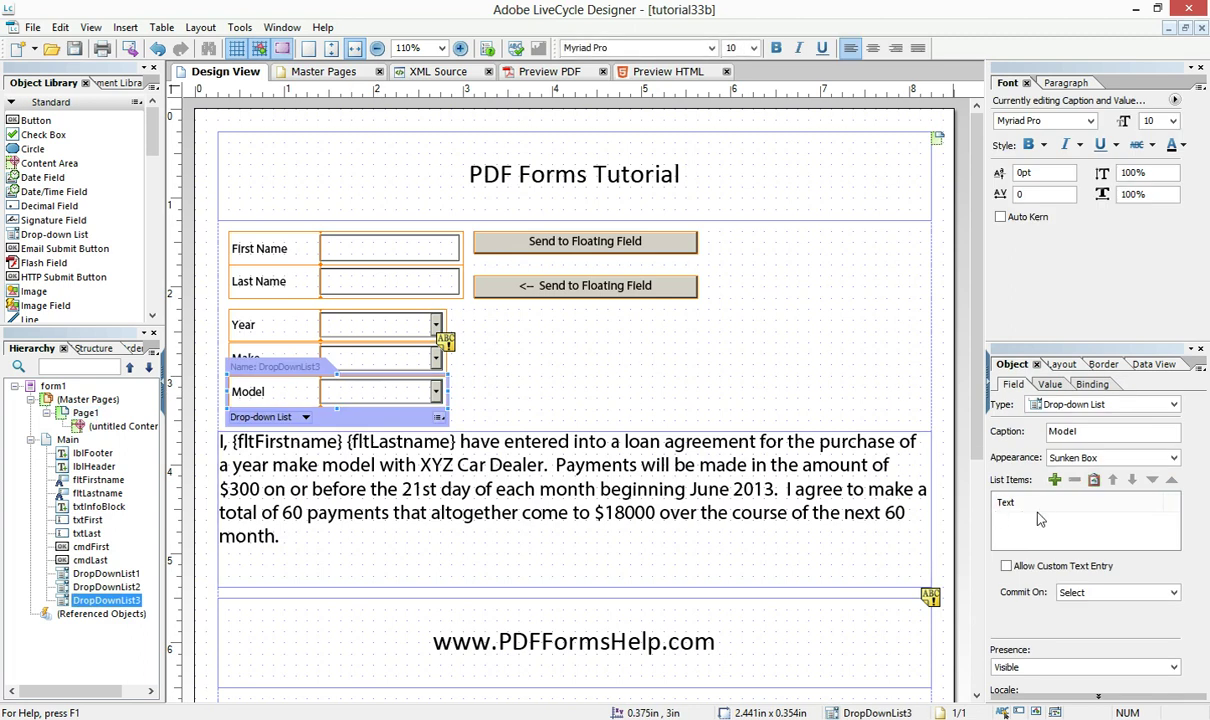
left_click(1055, 481)
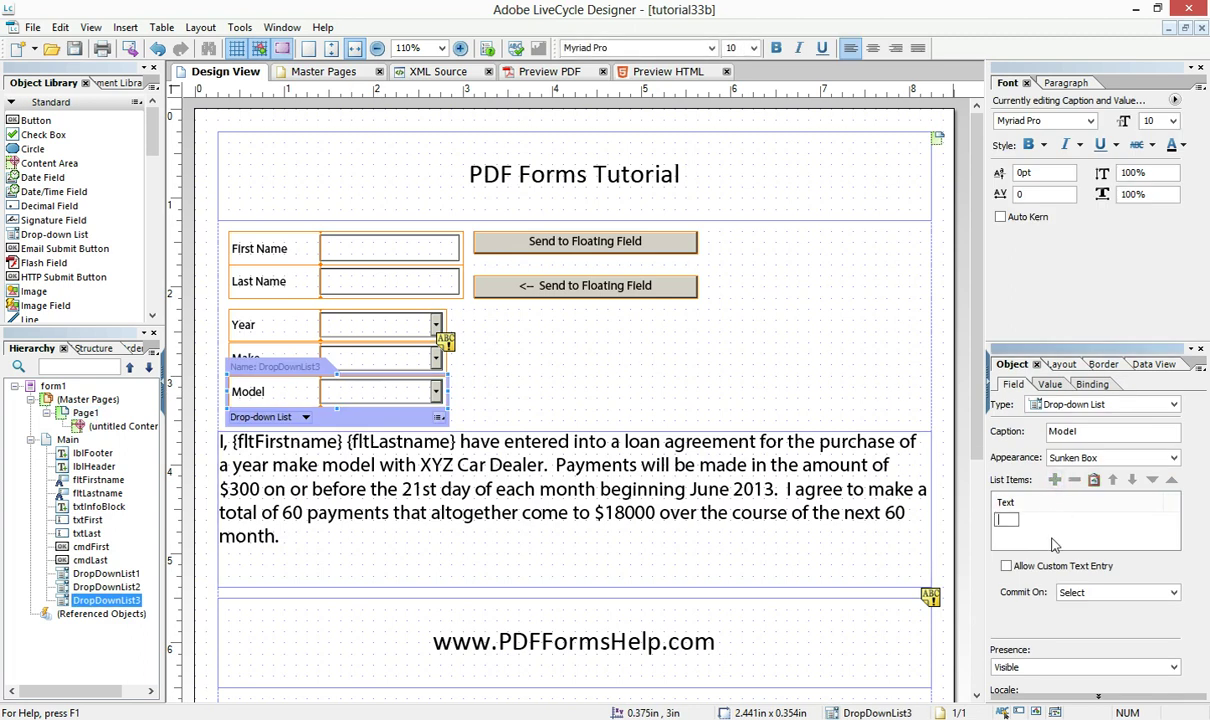
type("Camery")
key("Return")
type("Sentra")
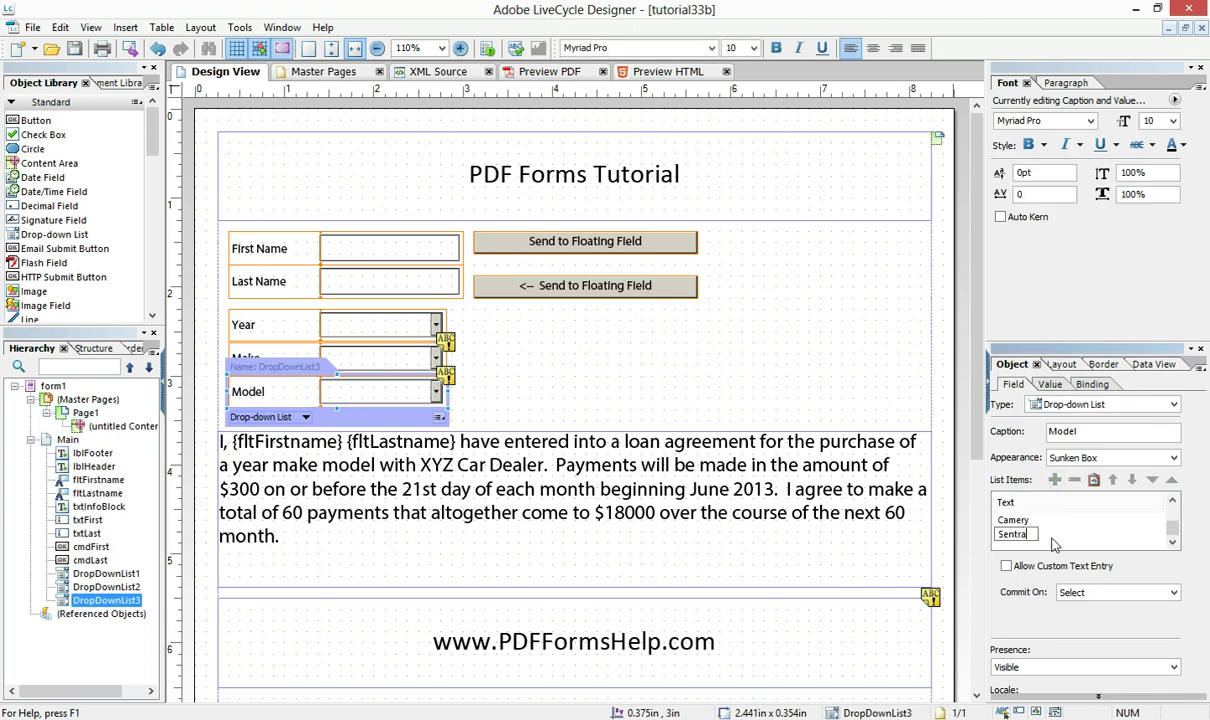
left_click(1021, 522)
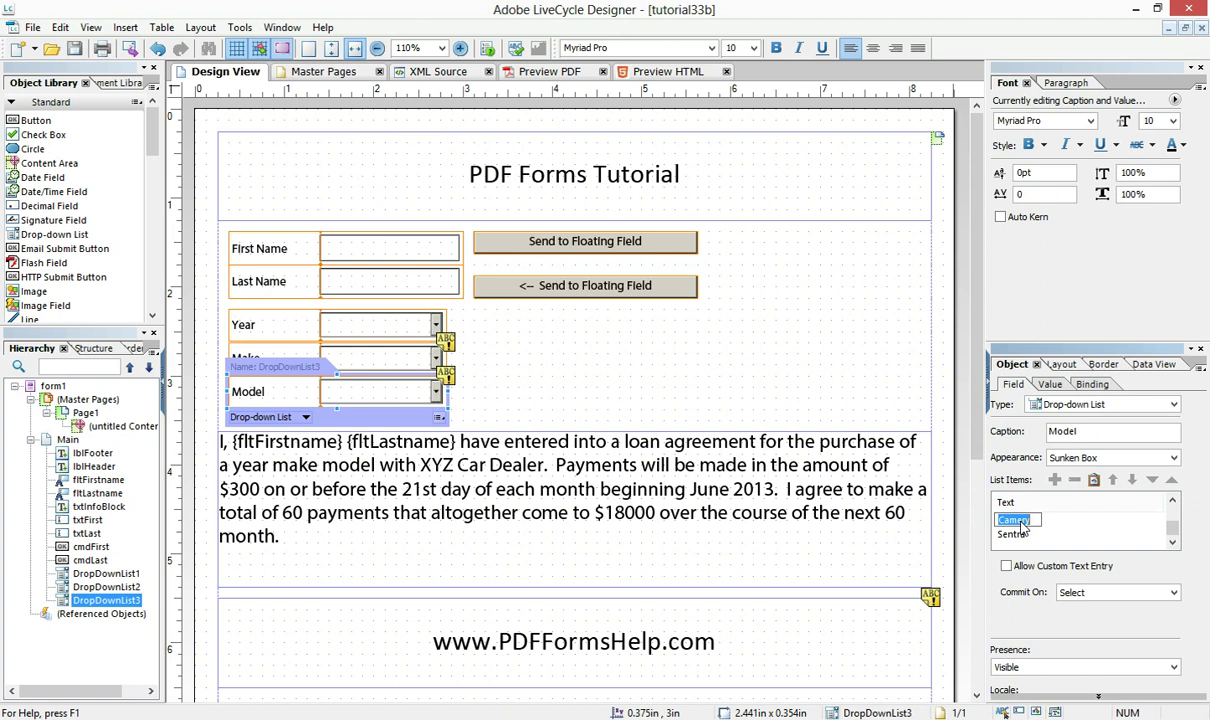
left_click(547, 364)
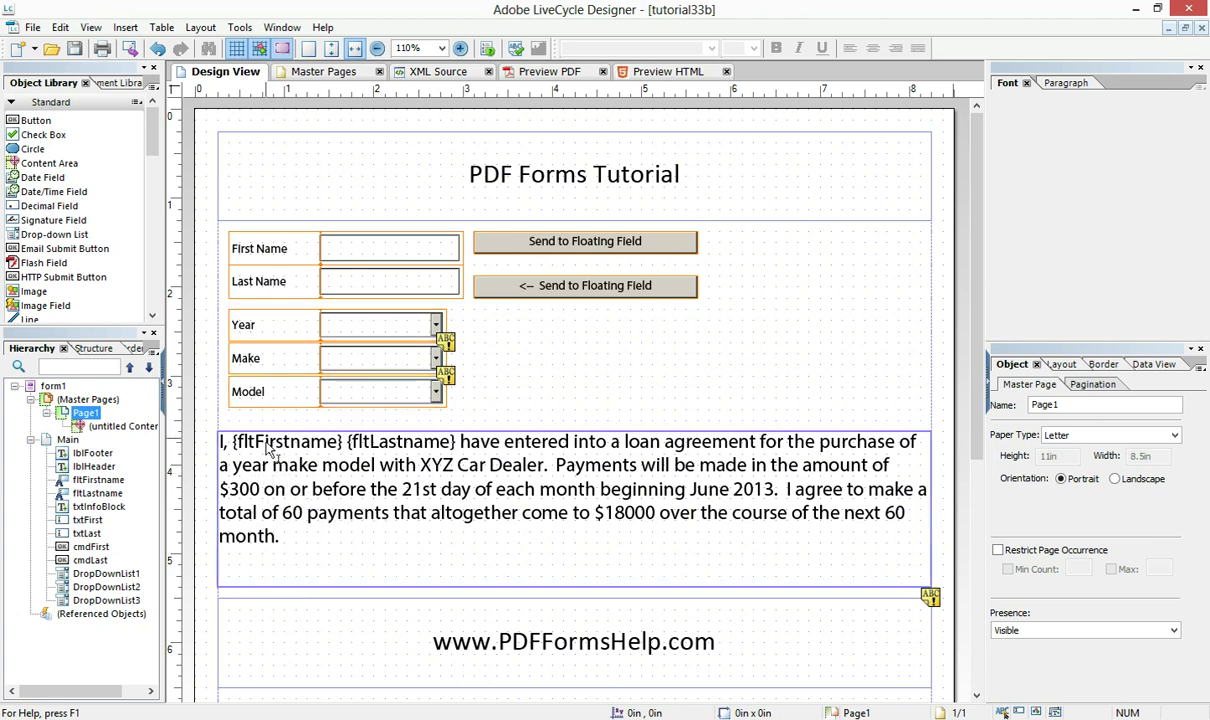
left_click(232, 468)
Replace the word "year" in the agreement with a floating field named fltYear
double_click(232, 468)
key("ctrl+a")
left_click_drag(233, 466, 270, 466)
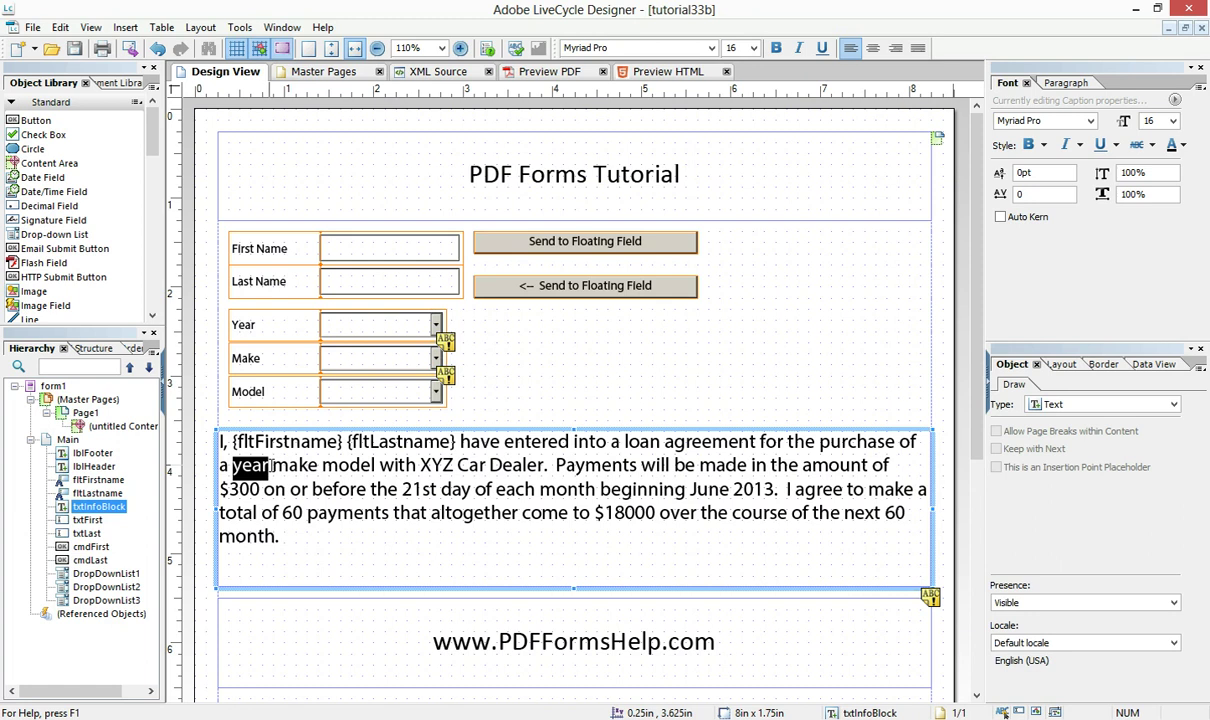
left_click(125, 27)
left_click(195, 43)
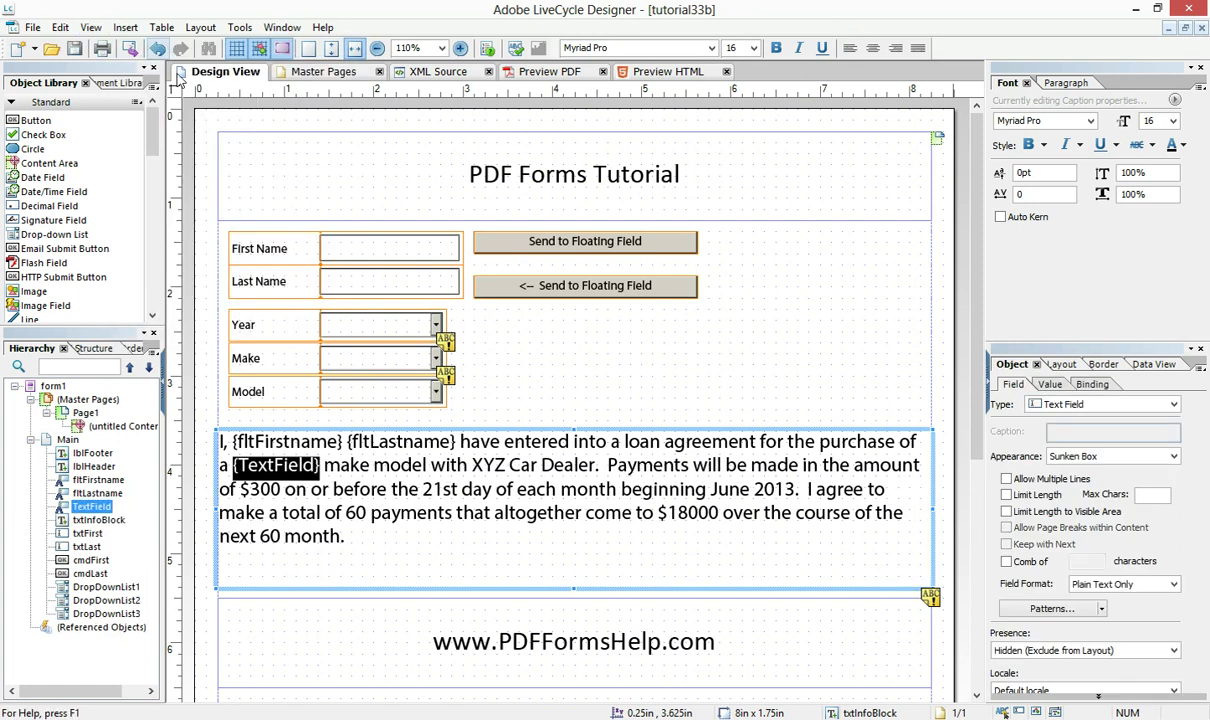
left_click(93, 508)
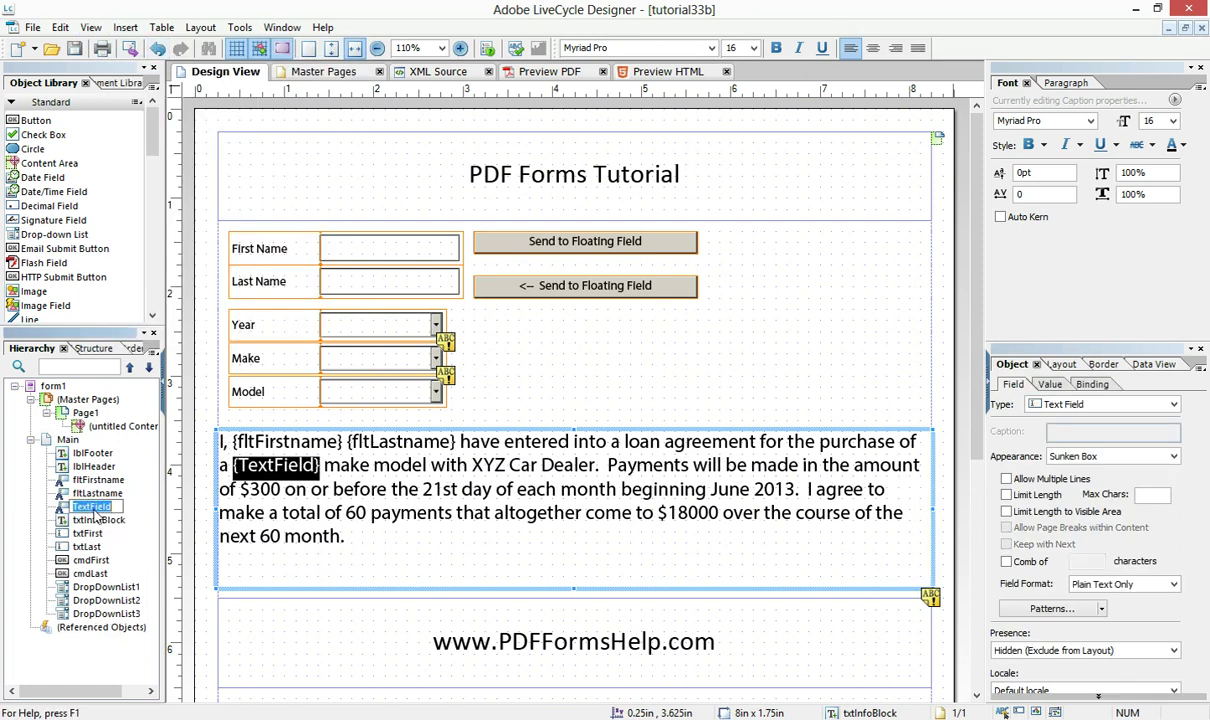
type("fltYear")
key("Return")
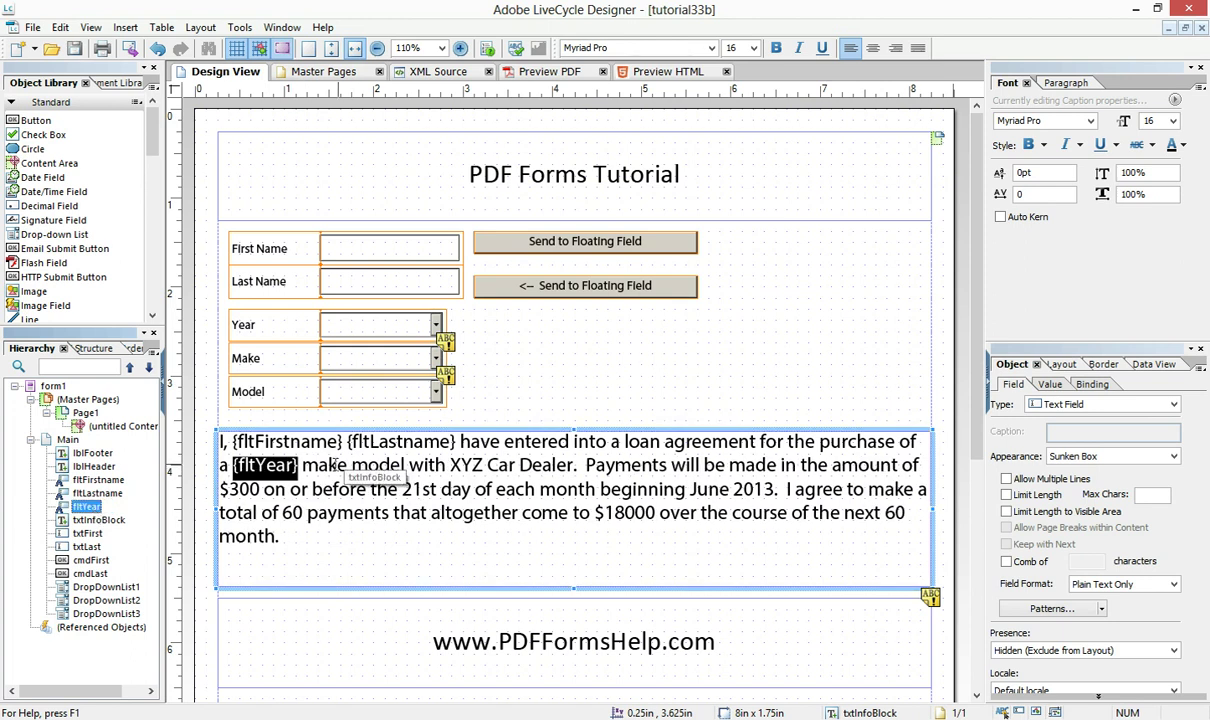
Replace the word "make" with a floating field named fltMake
left_click_drag(302, 465, 347, 466)
left_click(125, 27)
left_click(153, 48)
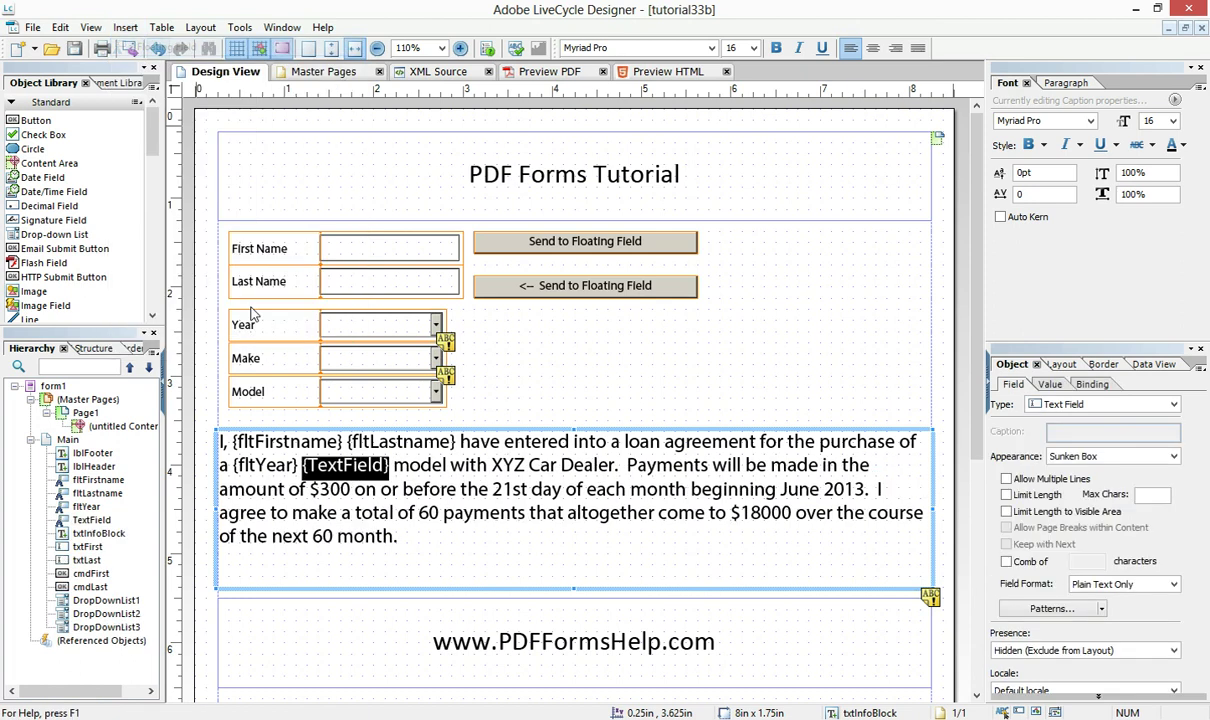
left_click(98, 522)
type("fltMake")
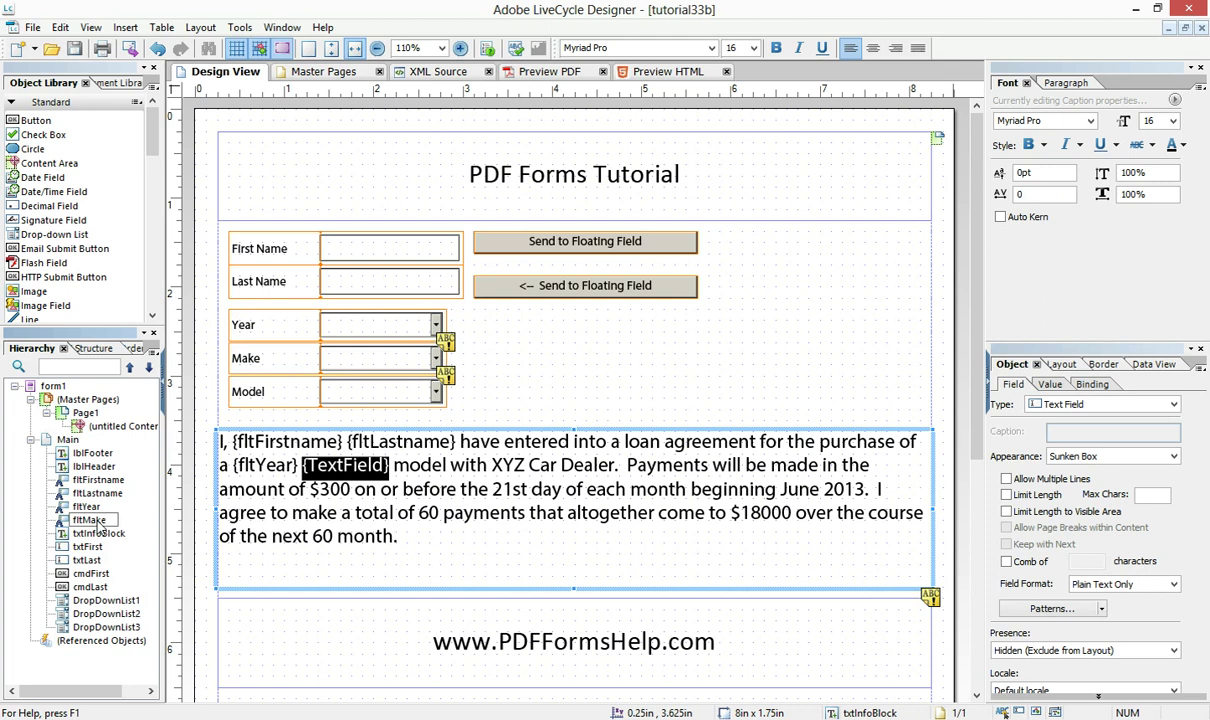
key("Return")
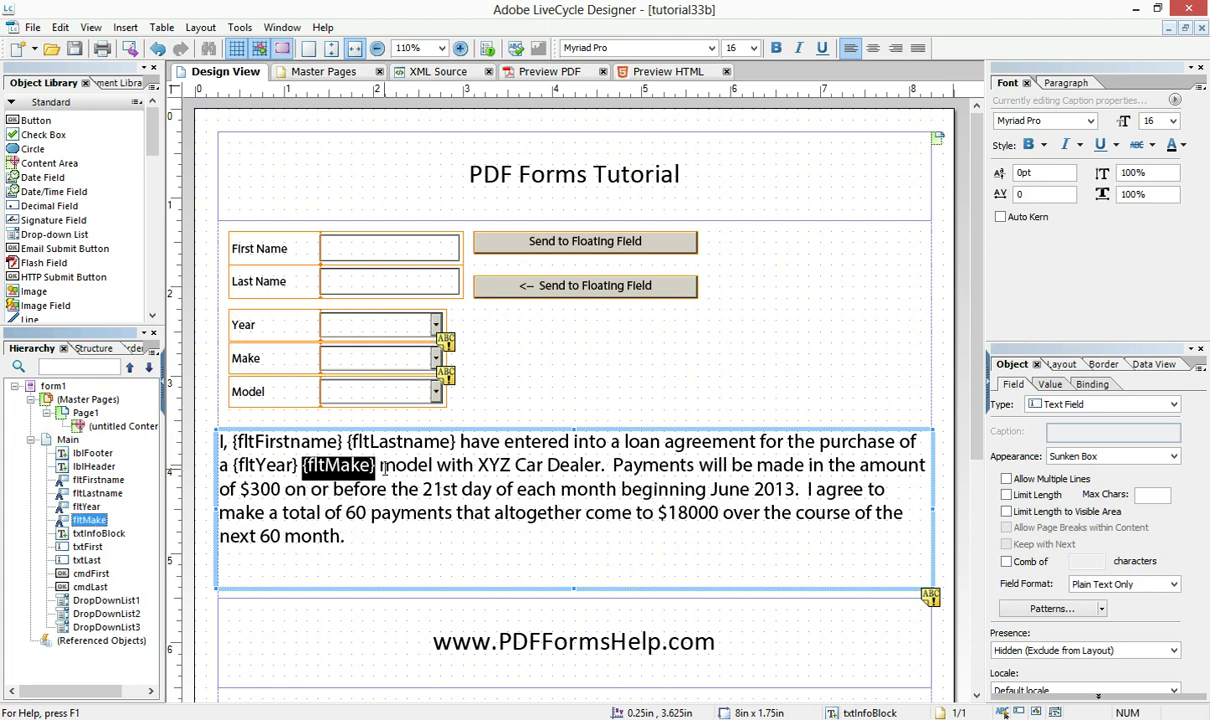
Replace the word "model" with a floating field
left_click(368, 462)
left_click_drag(380, 465, 432, 465)
left_click(125, 27)
left_click(165, 48)
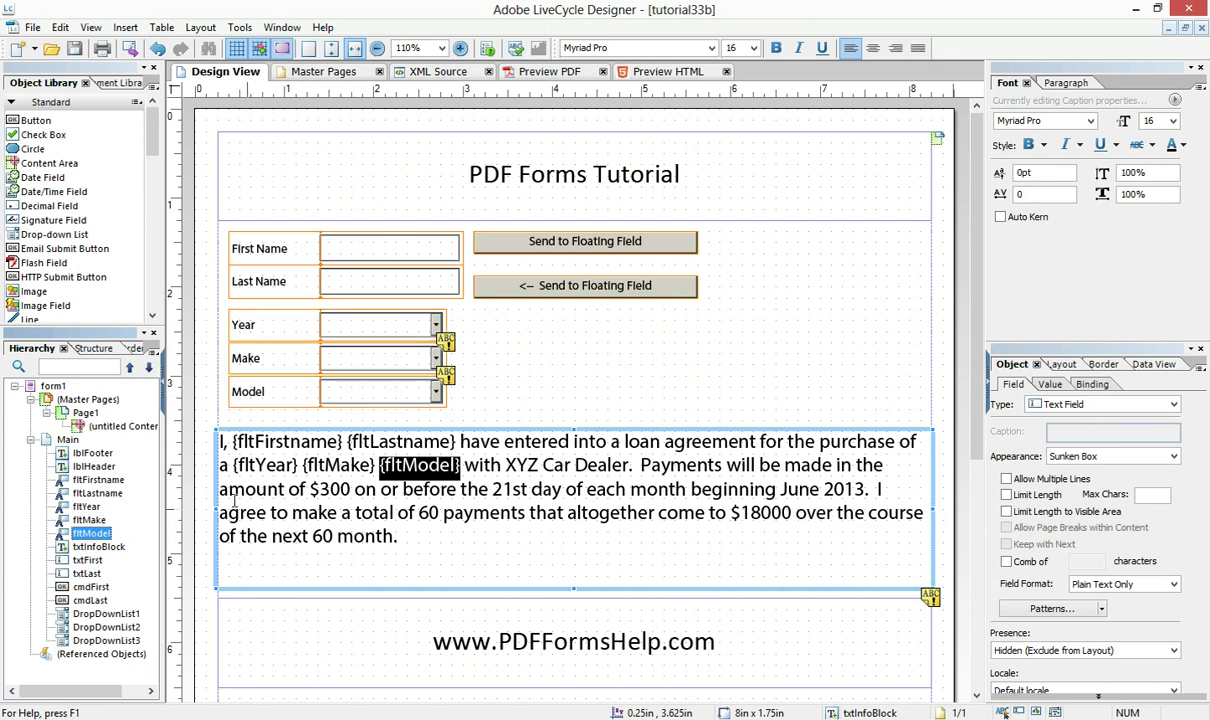
left_click(350, 330)
Open the Script Editor and show cmdFirst's click script, fltFirstname.rawValue = txtFirst.rawValue;
left_click(239, 27)
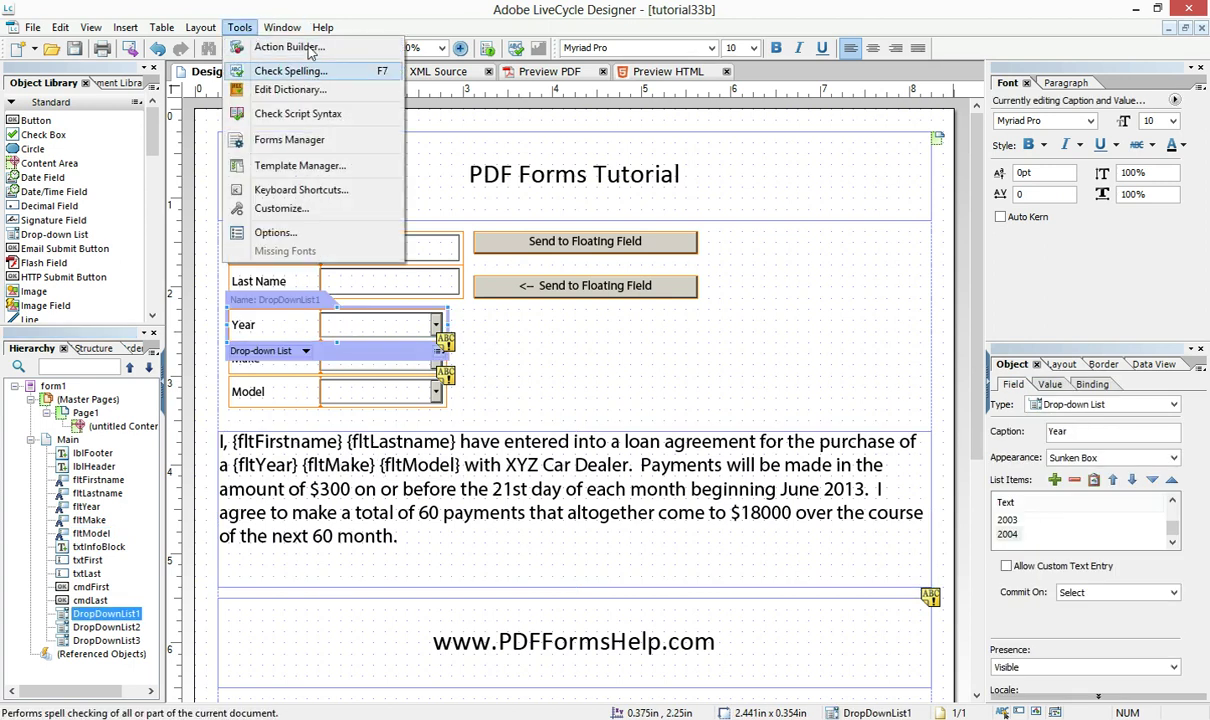
mouse_move(282, 27)
left_click(330, 108)
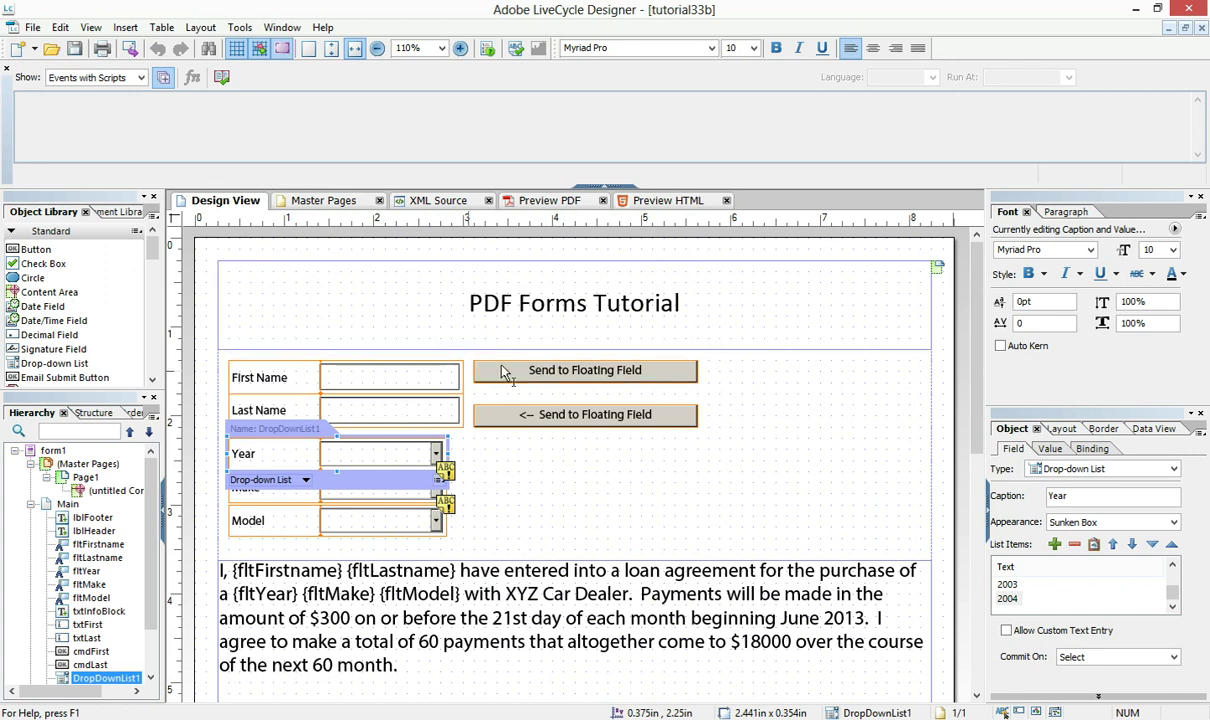
left_click(430, 377)
left_click(540, 371)
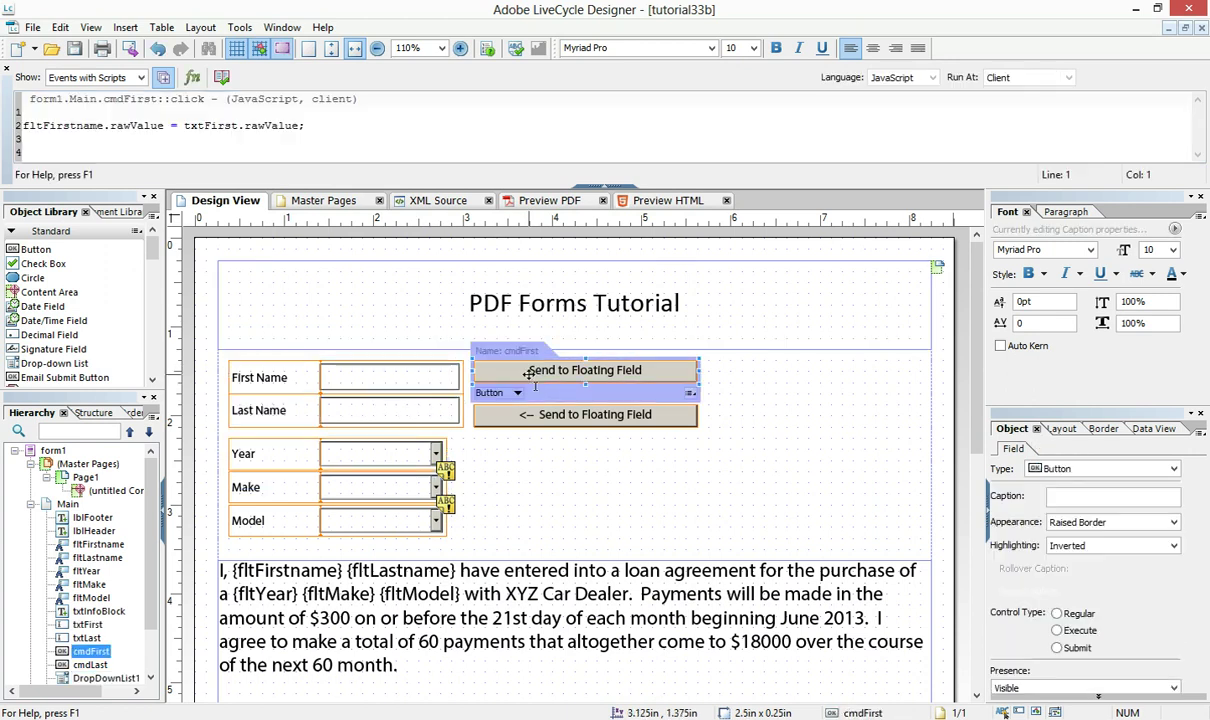
left_click(138, 78)
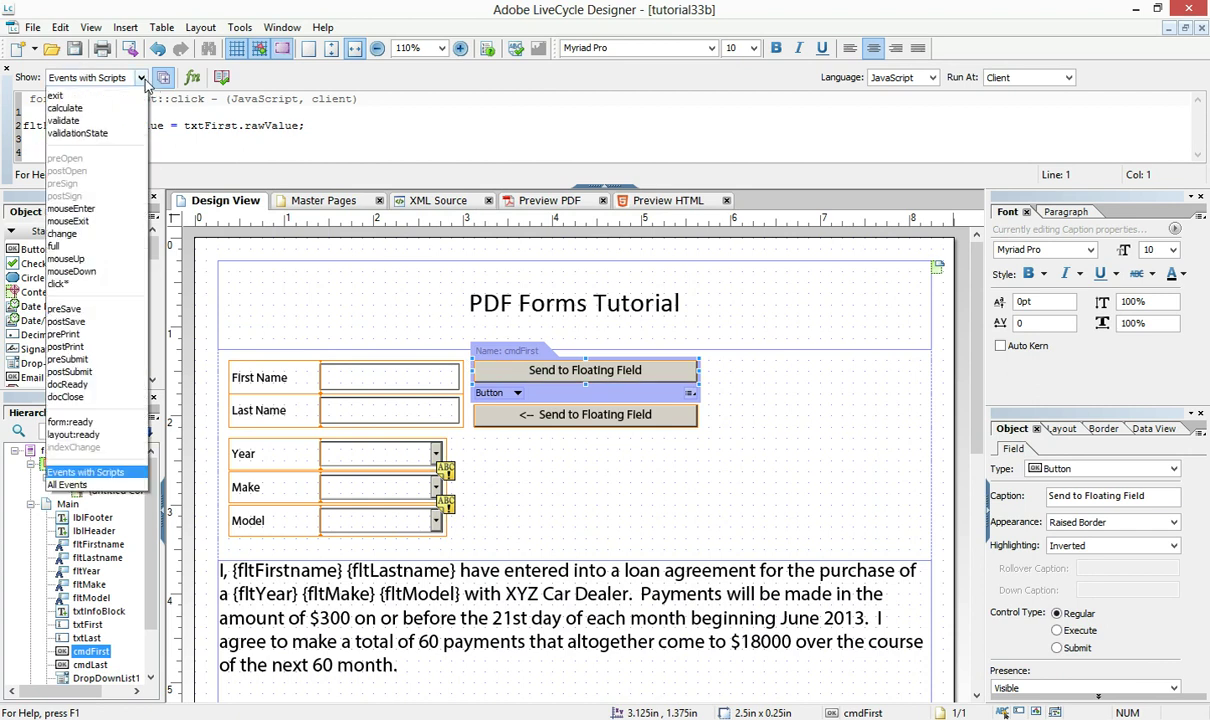
left_click(100, 300)
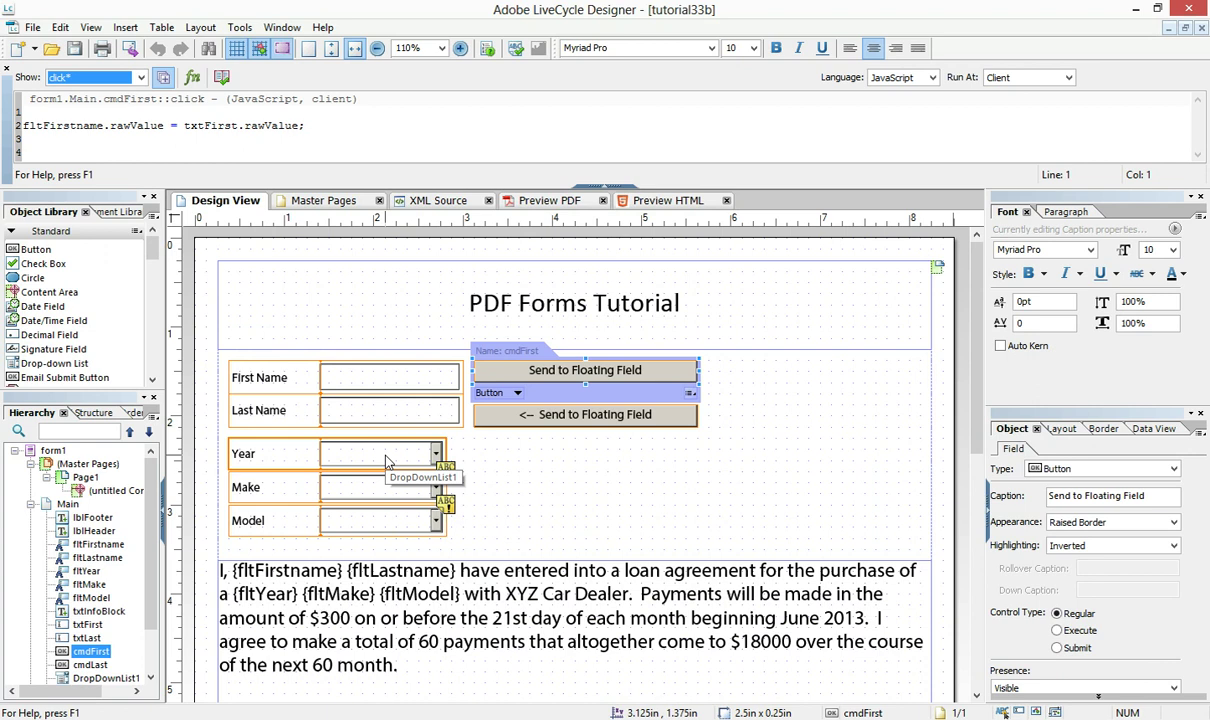
left_click(388, 461)
Write the Year drop-down's exit script: fltYear.rawValue = this.rawValue;
left_click(142, 78)
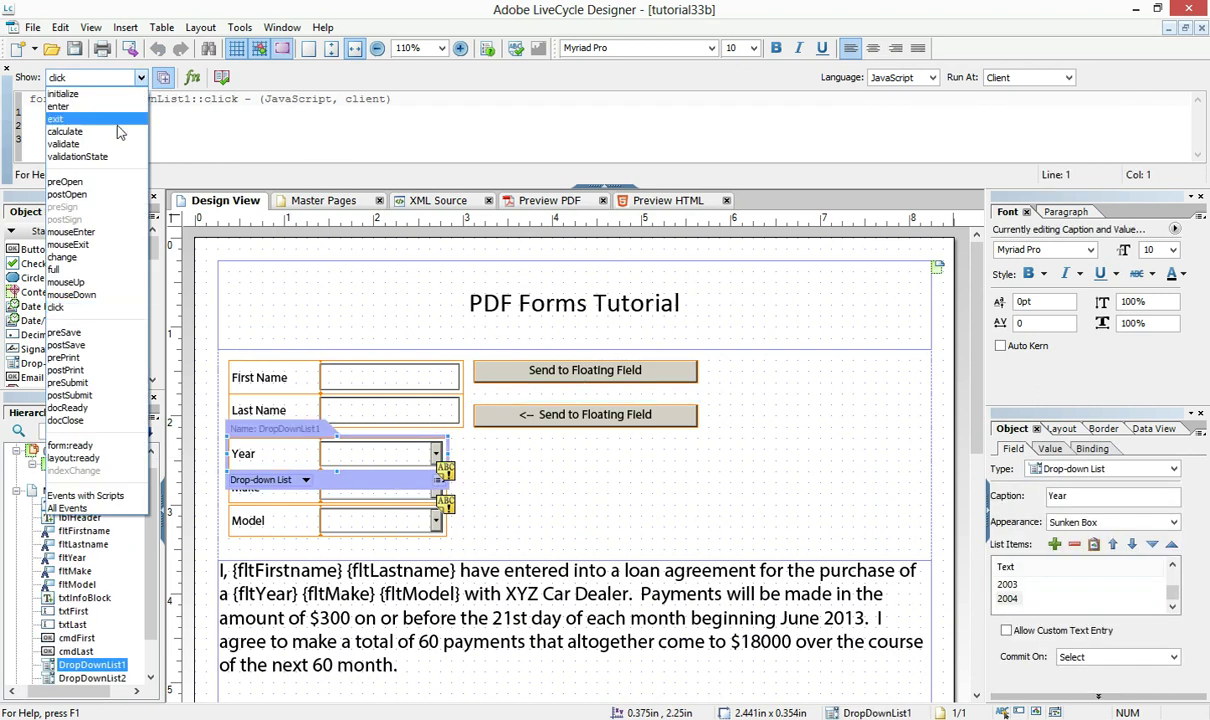
left_click(98, 118)
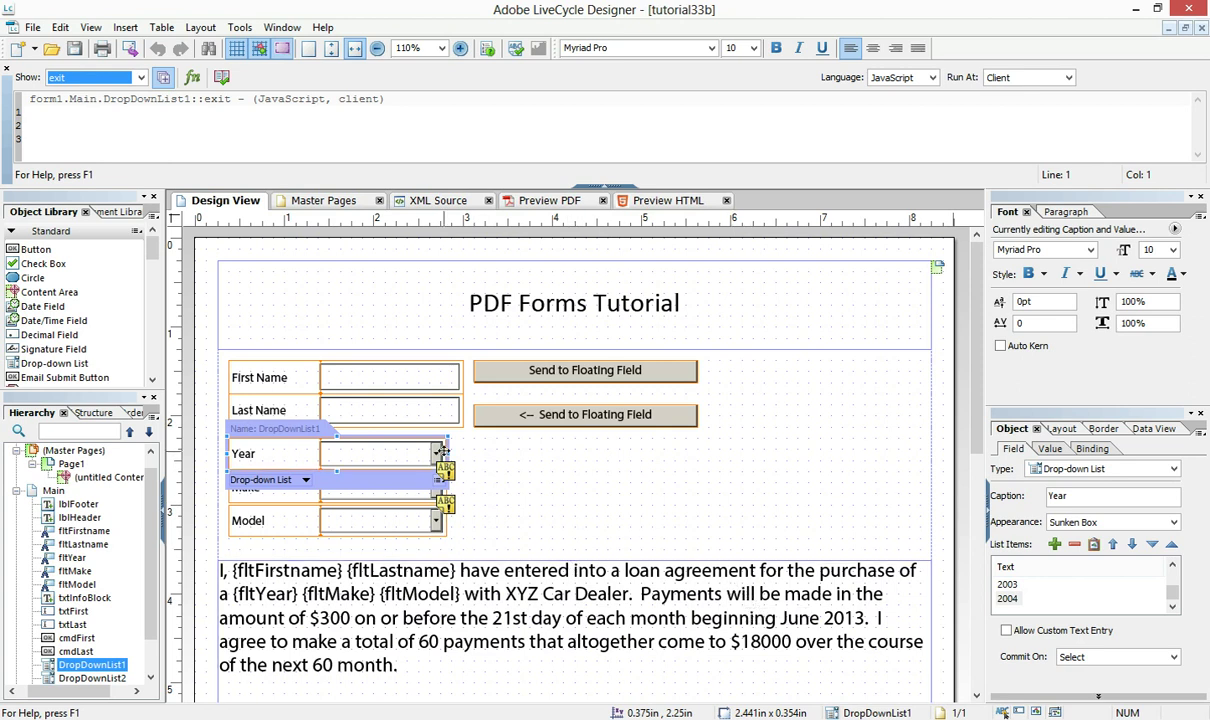
mouse_move(424, 458)
left_click(53, 122)
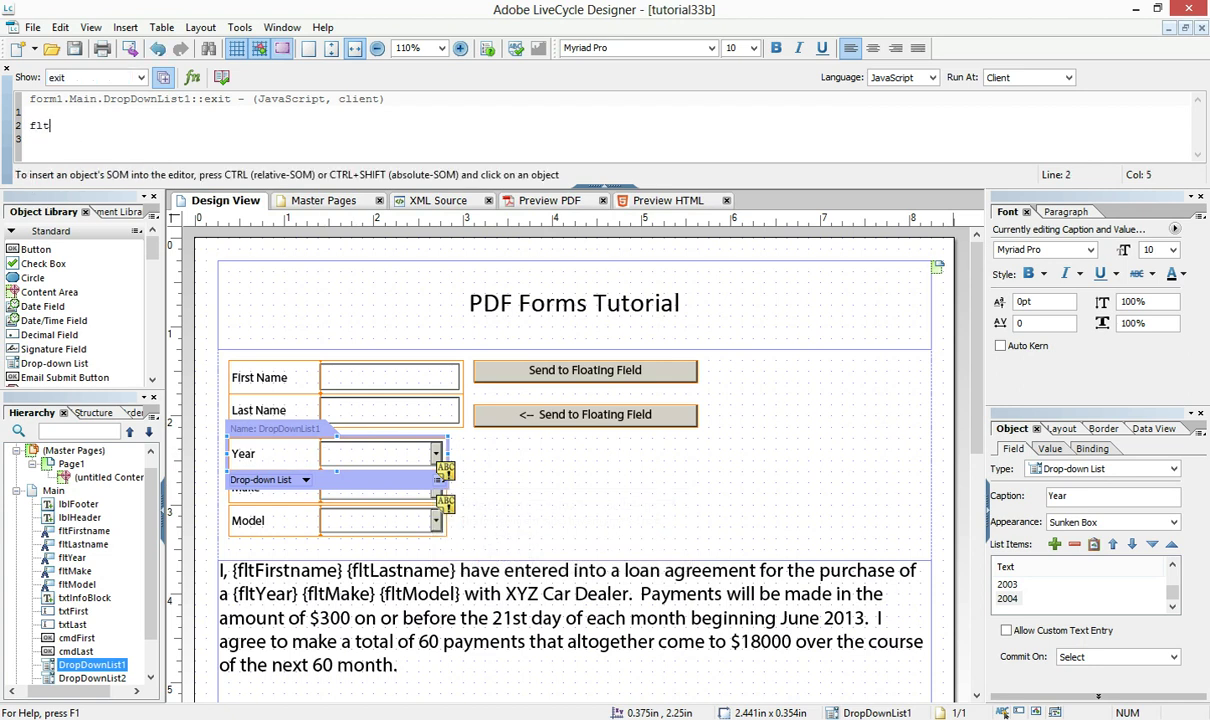
type("fltYear.rawValue")
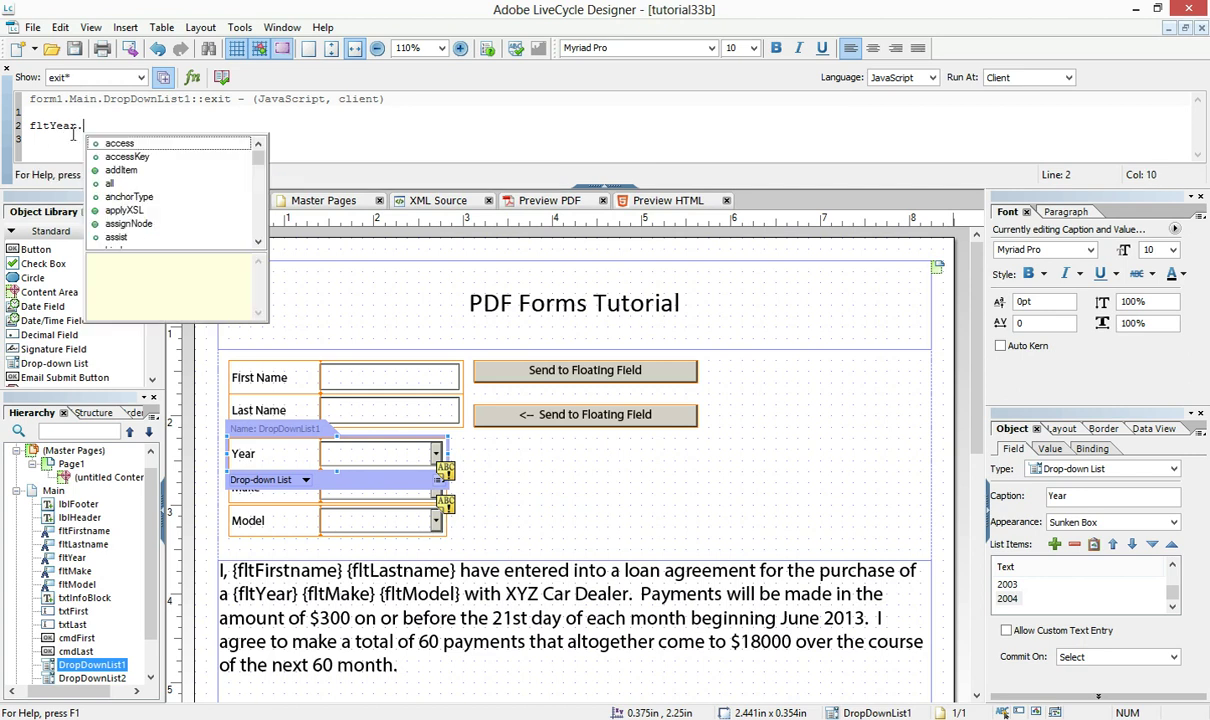
key("Return")
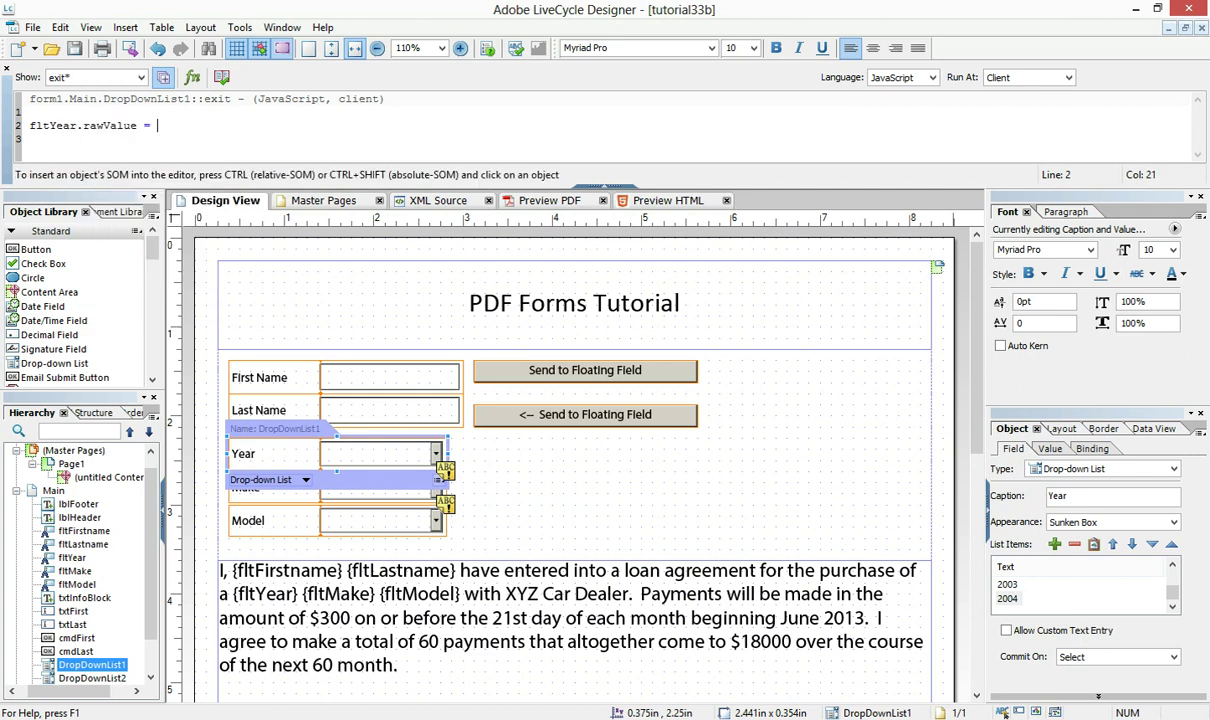
type(".ra")
key("Return")
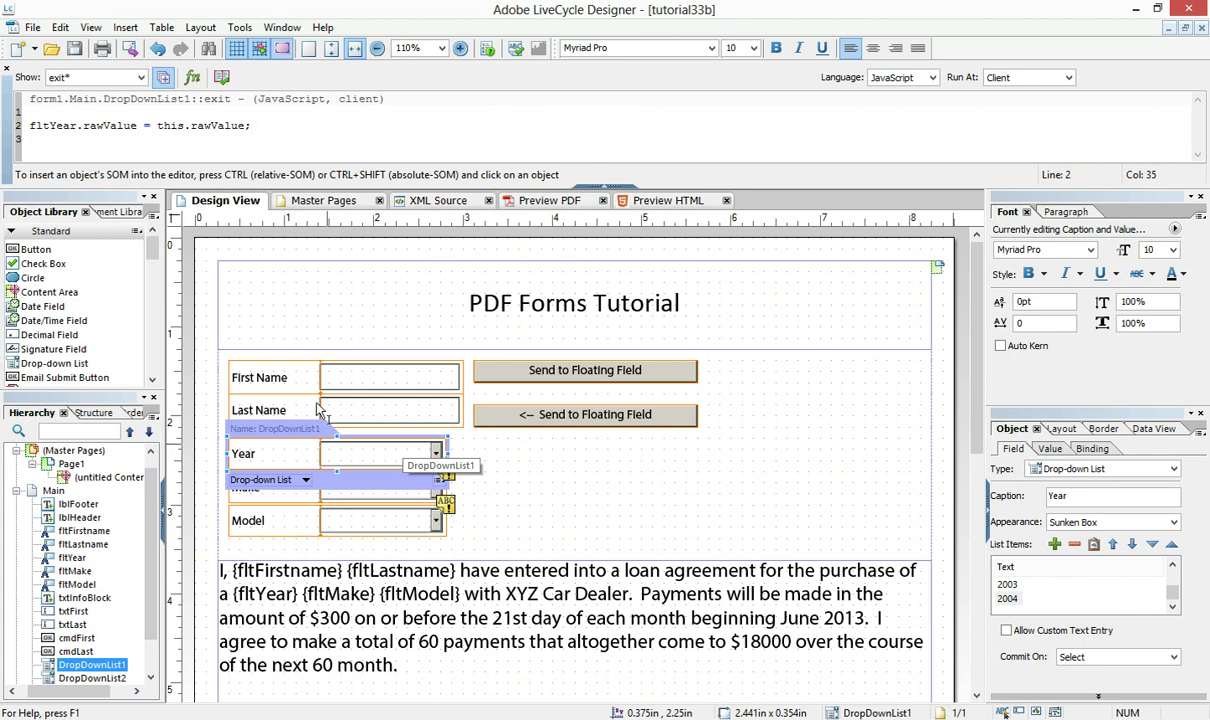
mouse_move(158, 126)
left_mouse_down()
mouse_move(181, 126)
mouse_move(168, 130)
left_mouse_up()
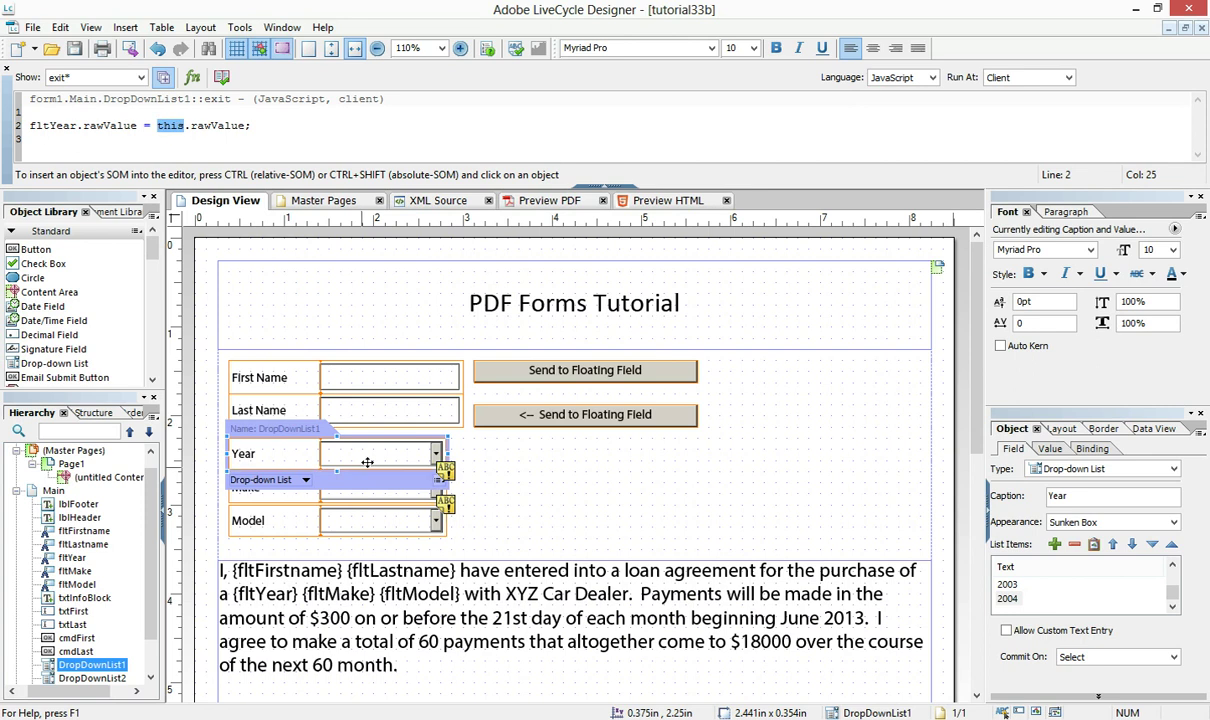
Review the first Send button's click script, highlighting txtFirst.rawValue
left_click(505, 378)
left_click(141, 77)
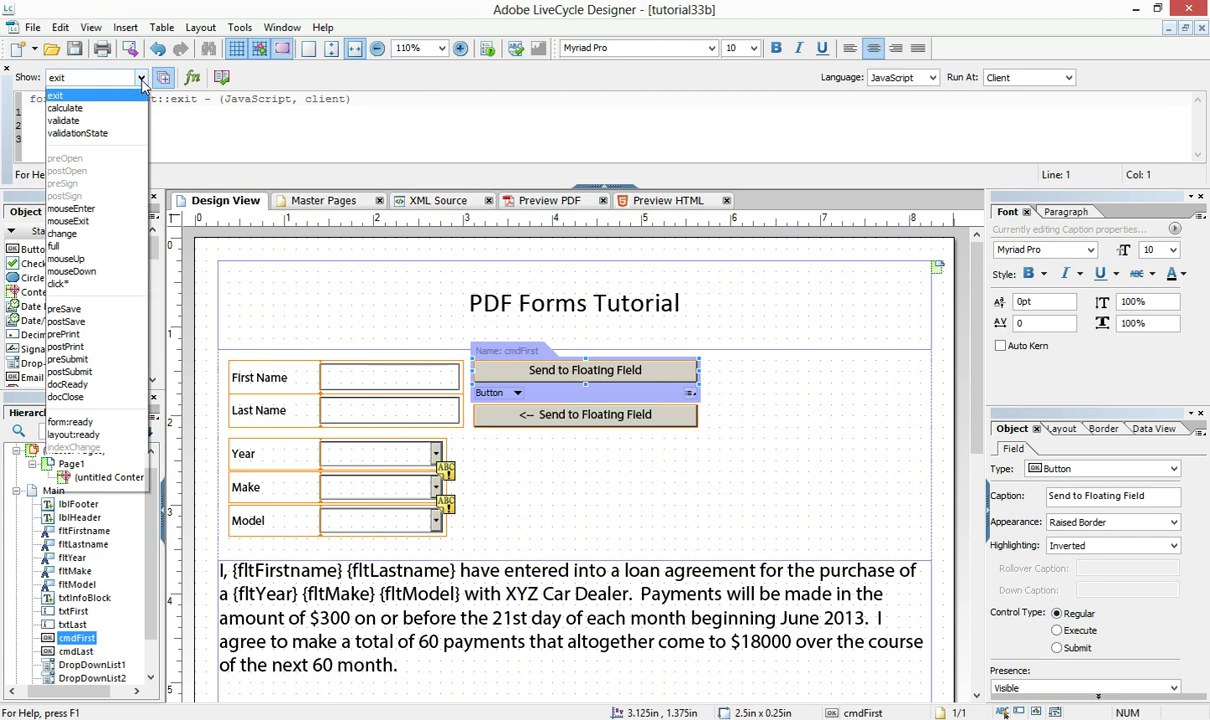
left_click(97, 307)
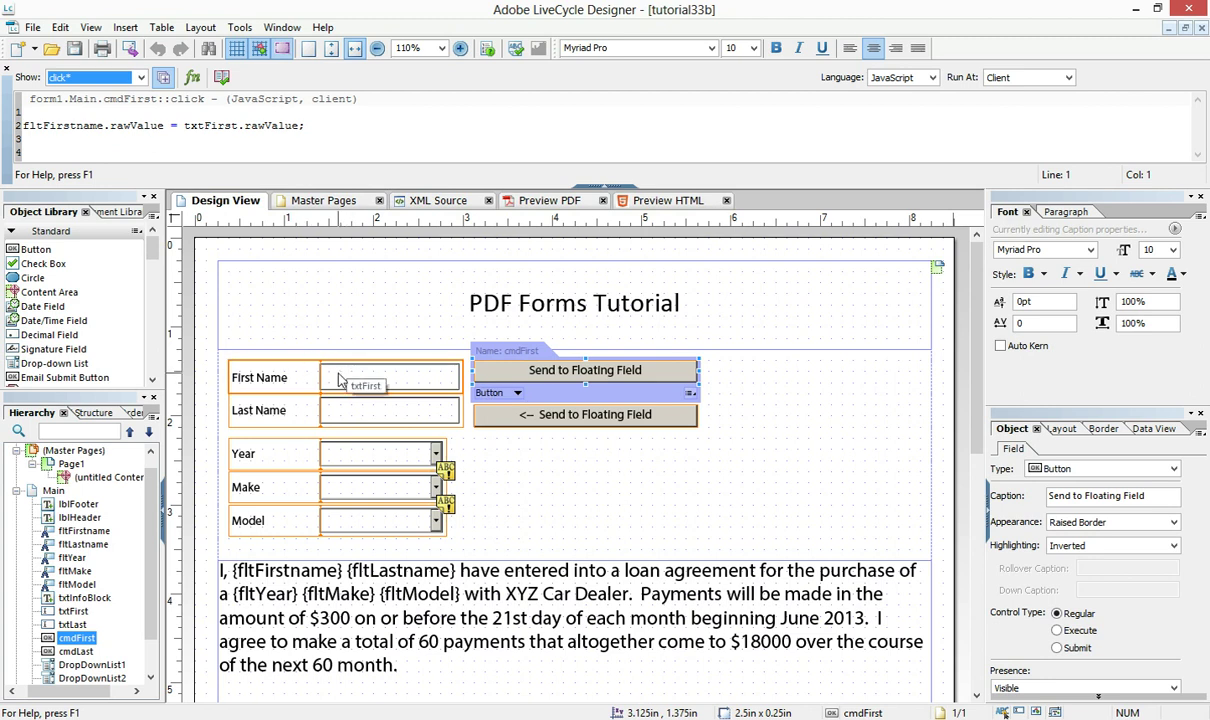
left_click_drag(186, 128, 301, 126)
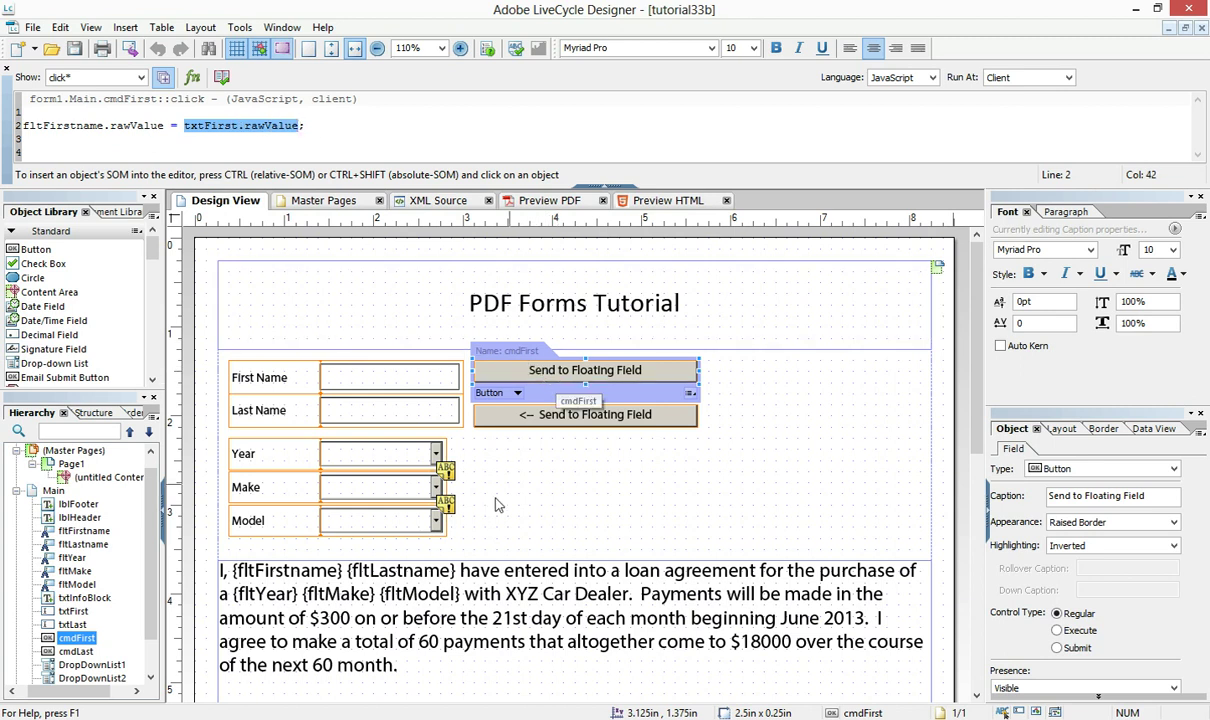
mouse_move(445, 470)
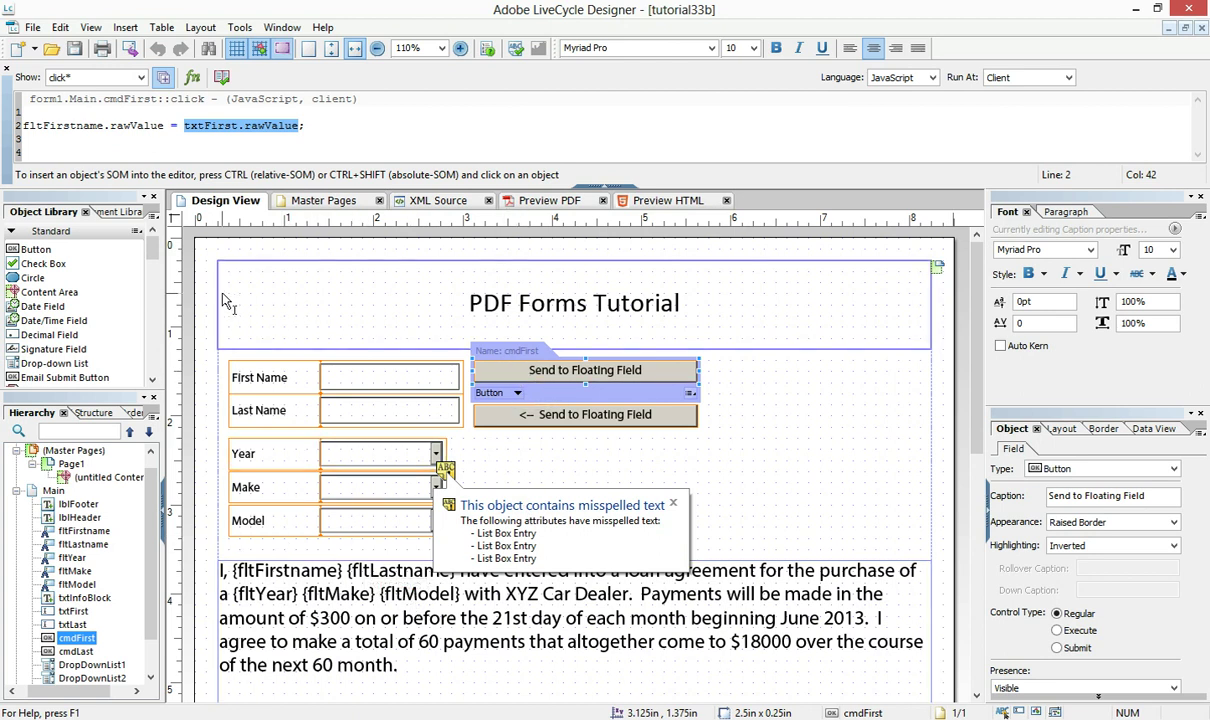
Show the Year drop-down's exit script and select the whole fltYear assignment line
left_click(375, 457)
left_click(141, 77)
left_click(118, 120)
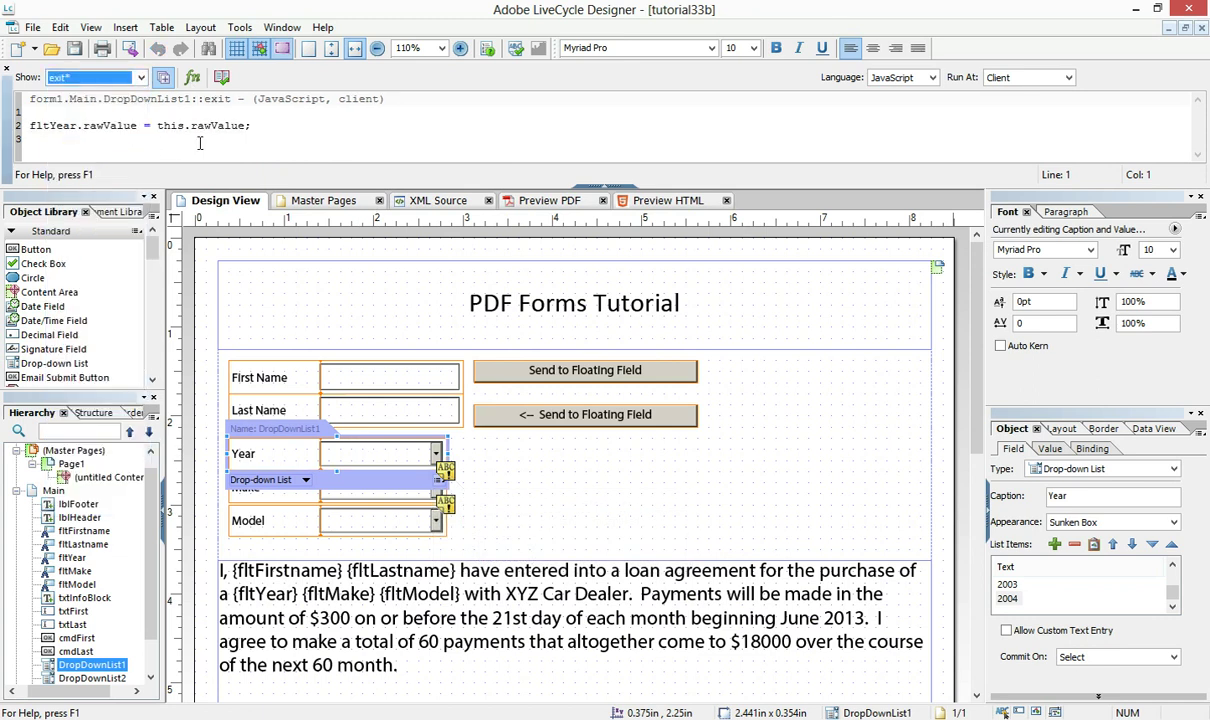
left_click_drag(256, 125, 31, 132)
key("ctrl+c")
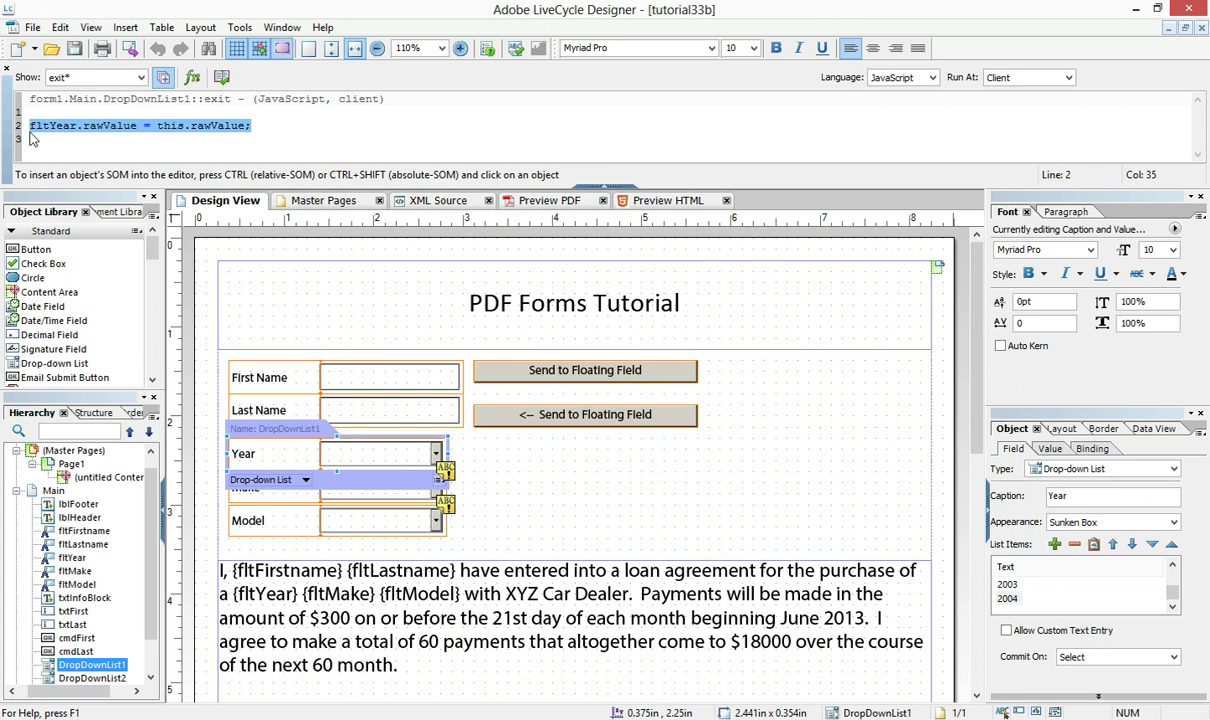
Paste the exit script into the Make drop-down, changing fltYear to fltMake
left_click(388, 486)
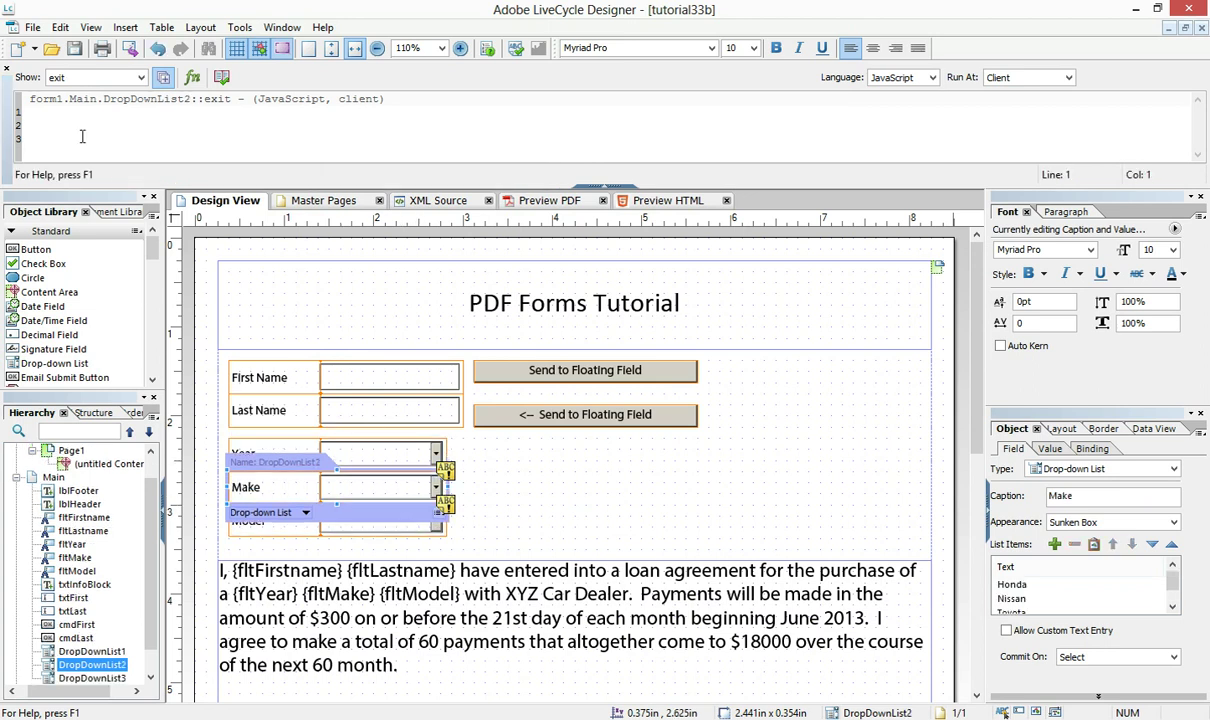
left_click(42, 128)
key("ctrl+v")
left_click_drag(68, 125, 52, 124)
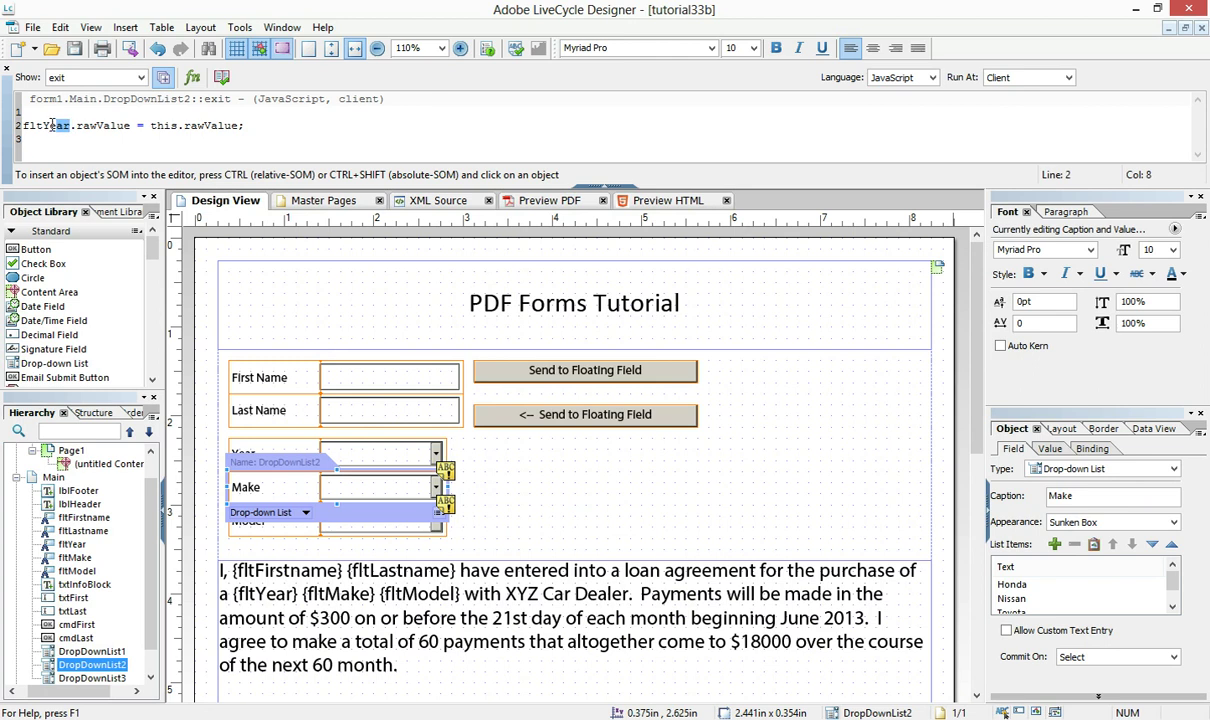
type("Make")
Paste the exit script into the Model drop-down as fltModel and close the Script Editor
left_click(380, 533)
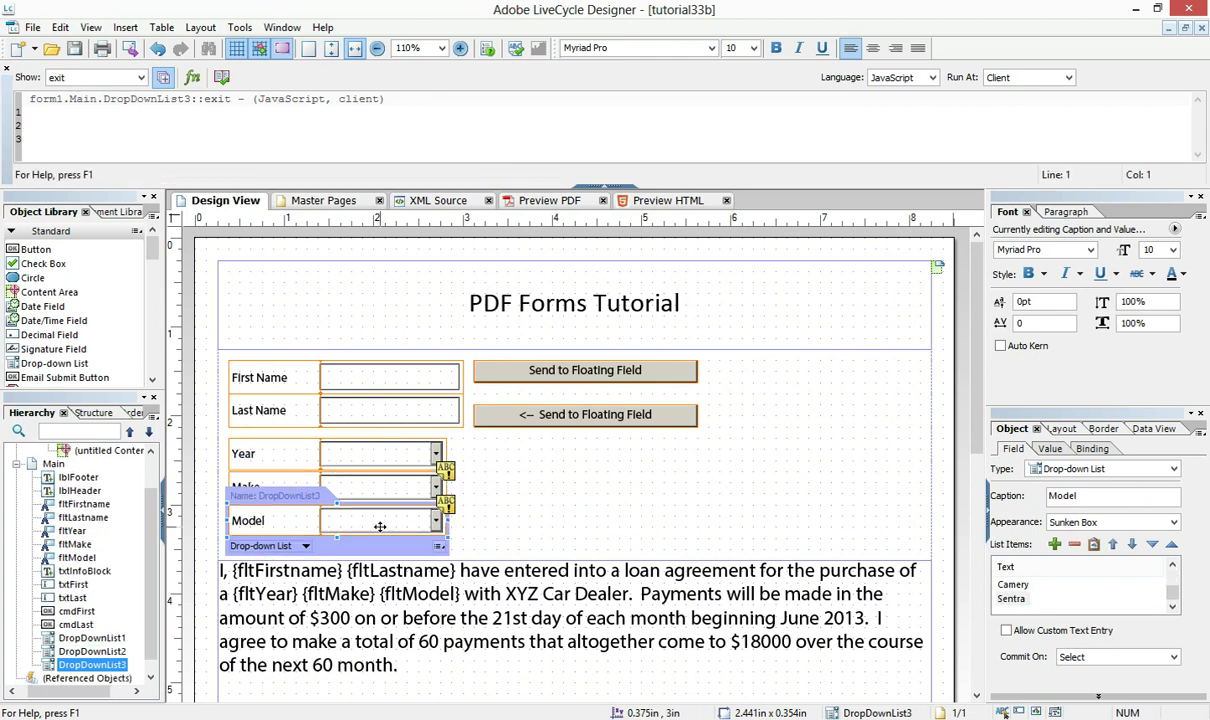
left_click(121, 125)
key("ctrl+v")
left_click(42, 124)
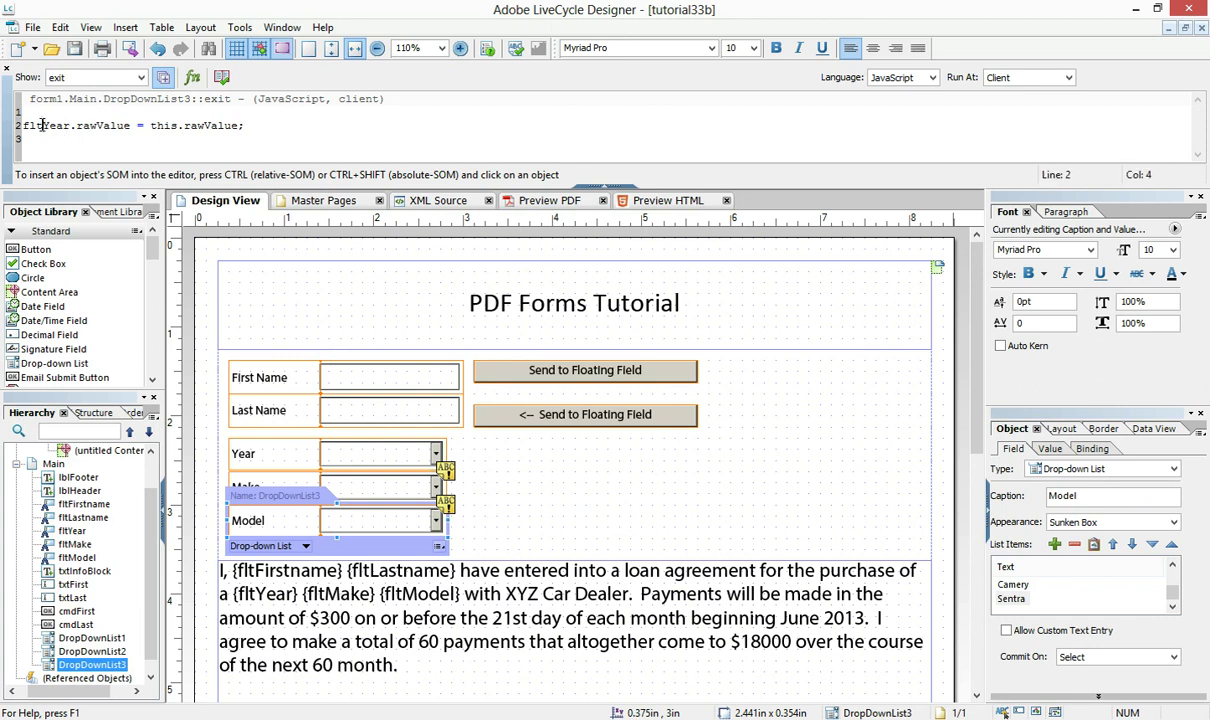
type("Model")
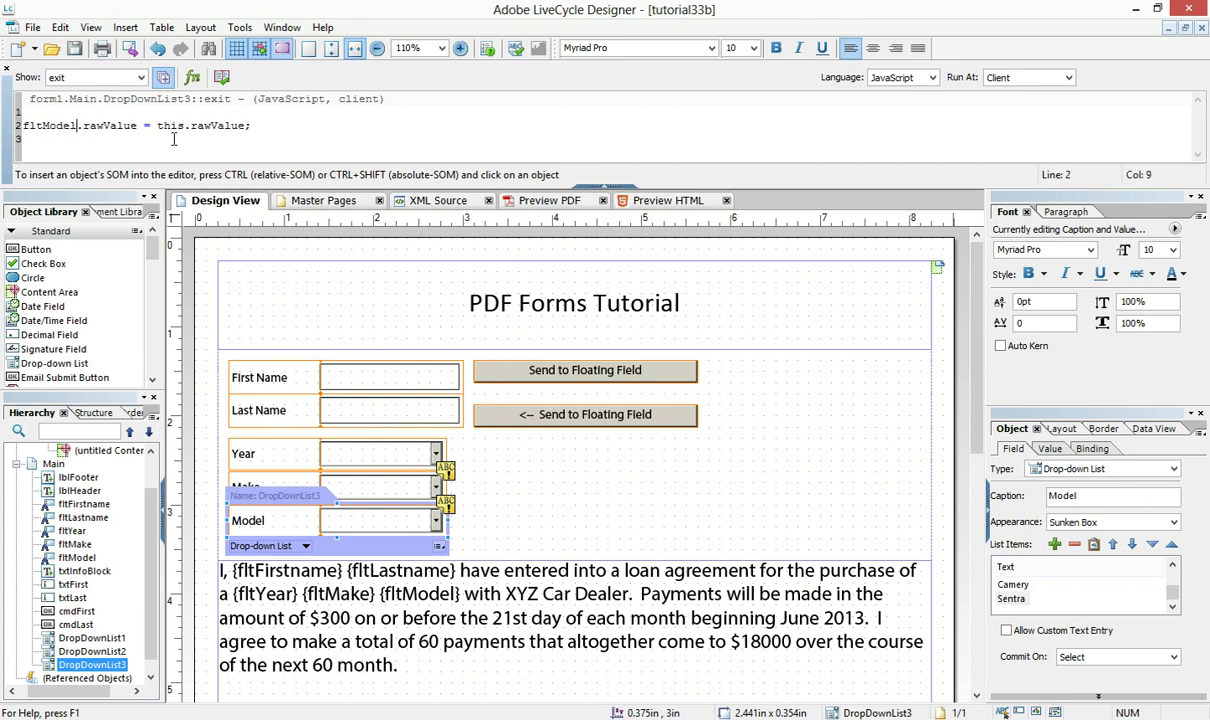
left_click(7, 73)
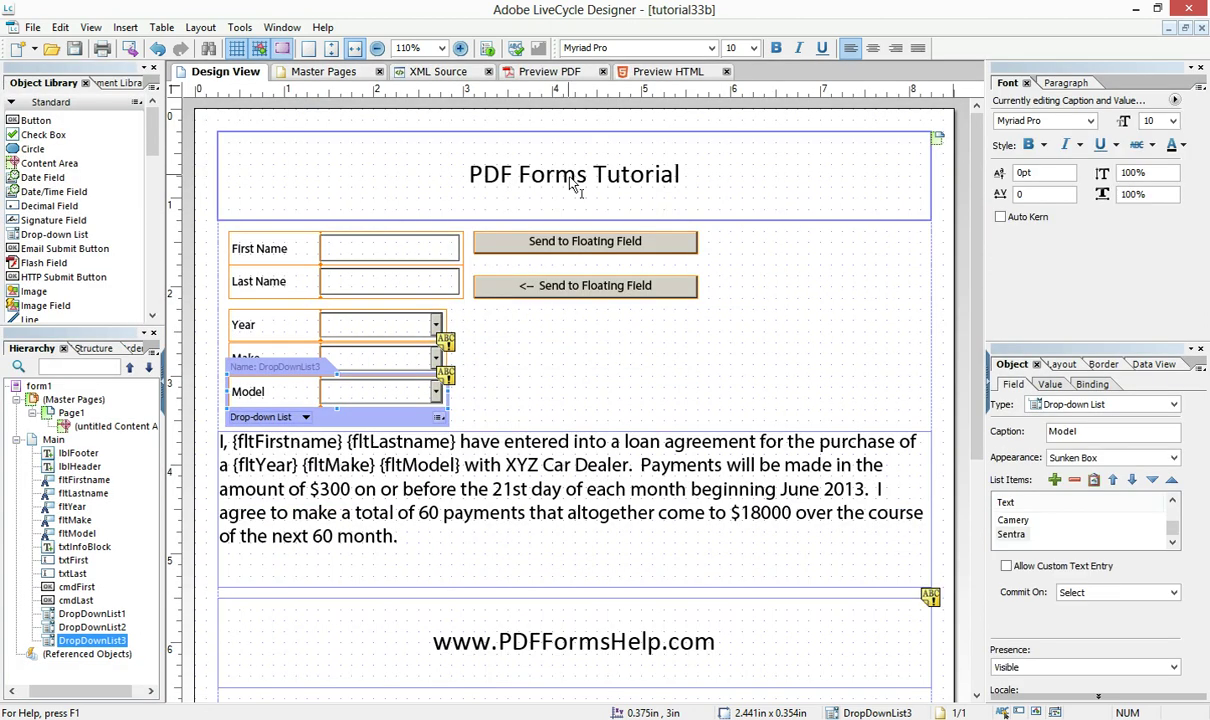
In the PDF preview, choose 2003, Honda and Accord in the Year, Make and Model drop-downs
left_click(530, 76)
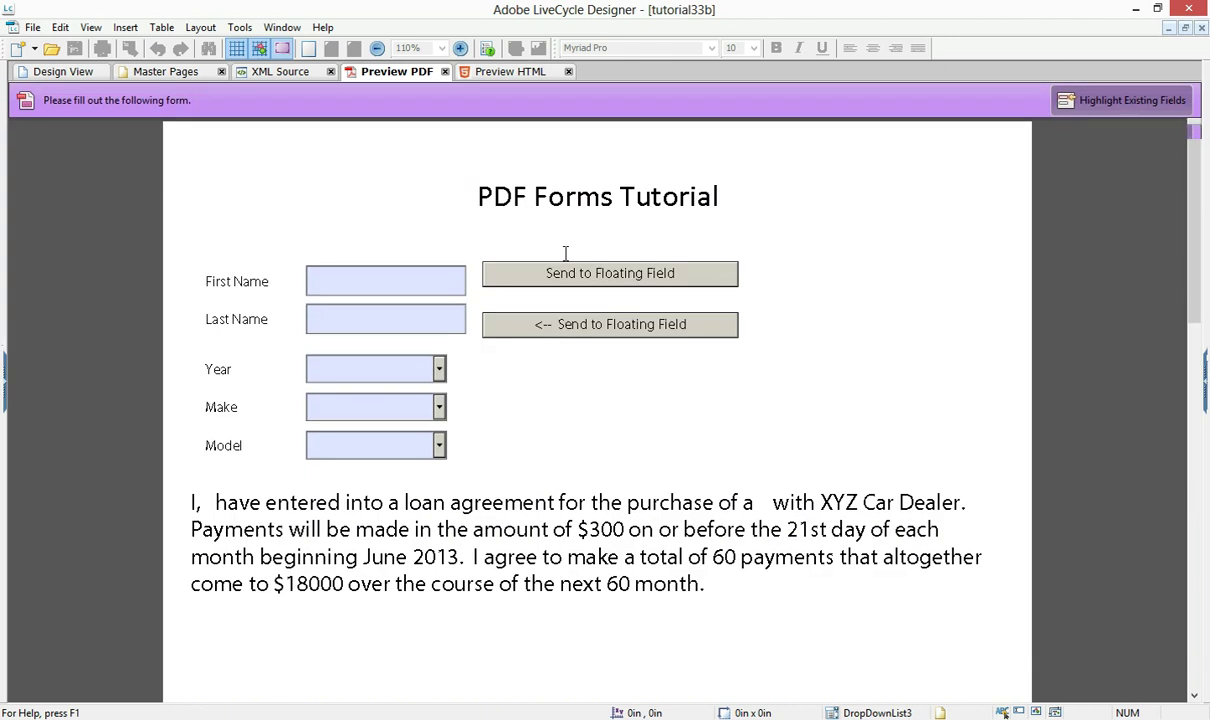
left_click(439, 370)
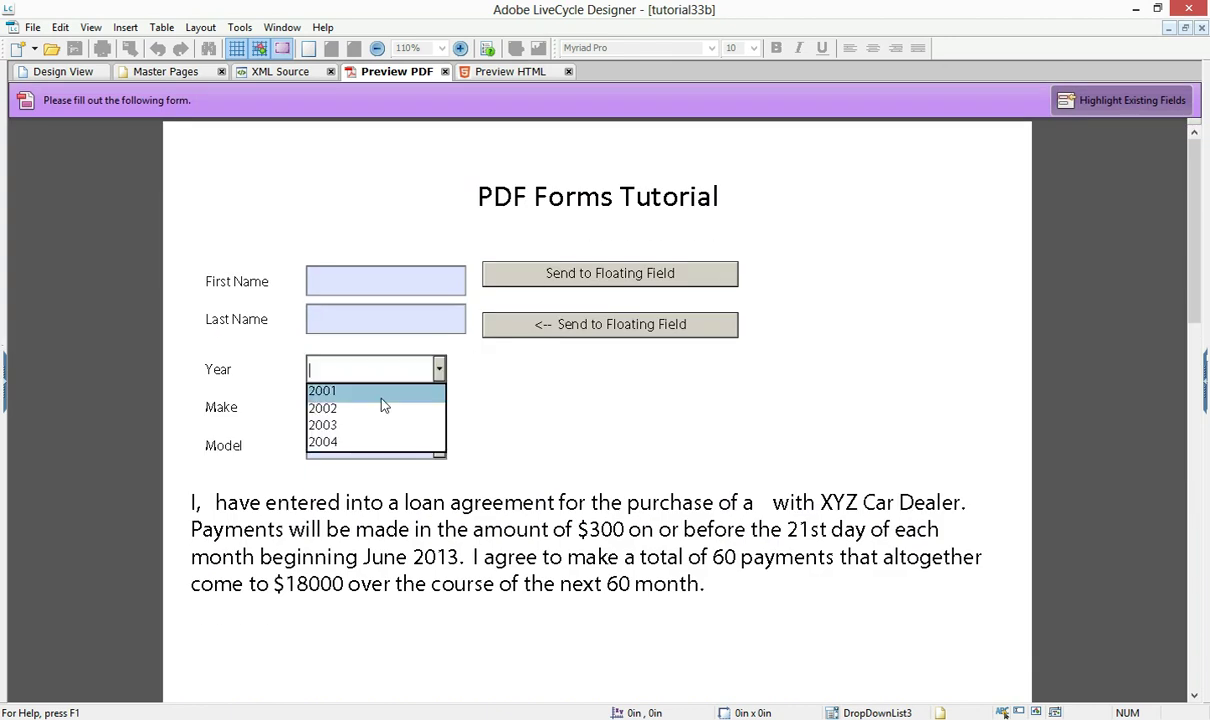
left_click(384, 426)
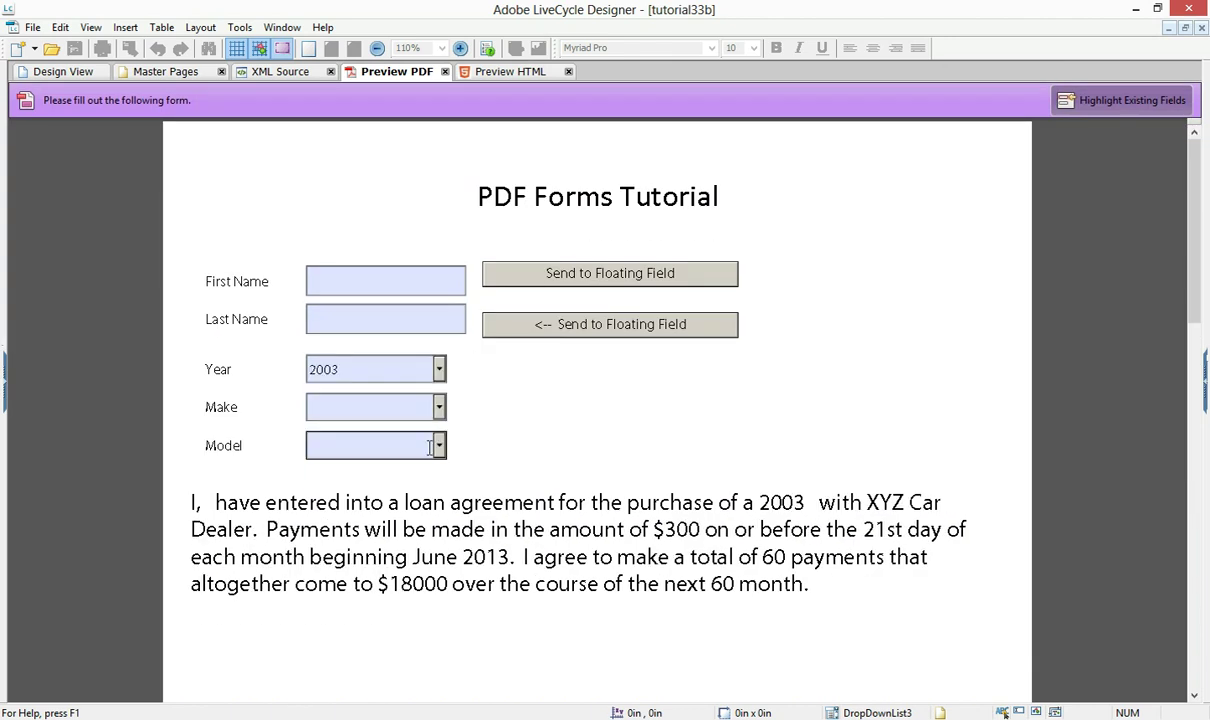
left_click_drag(758, 500, 800, 502)
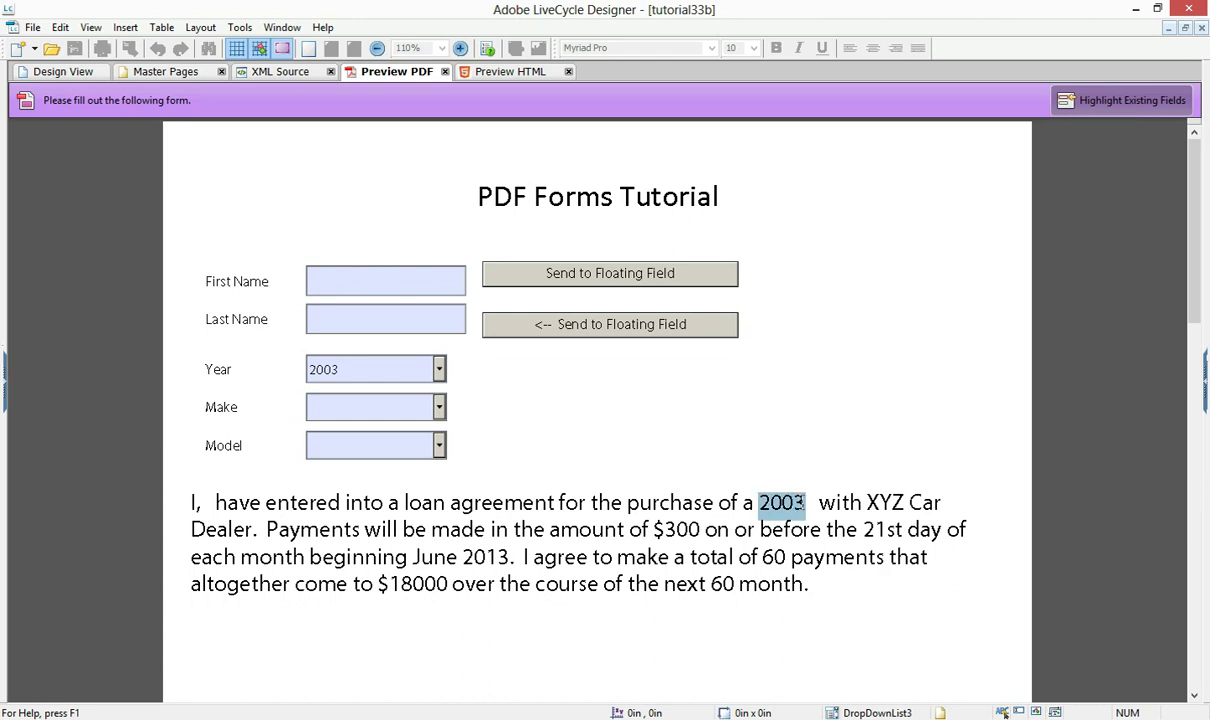
left_click(417, 404)
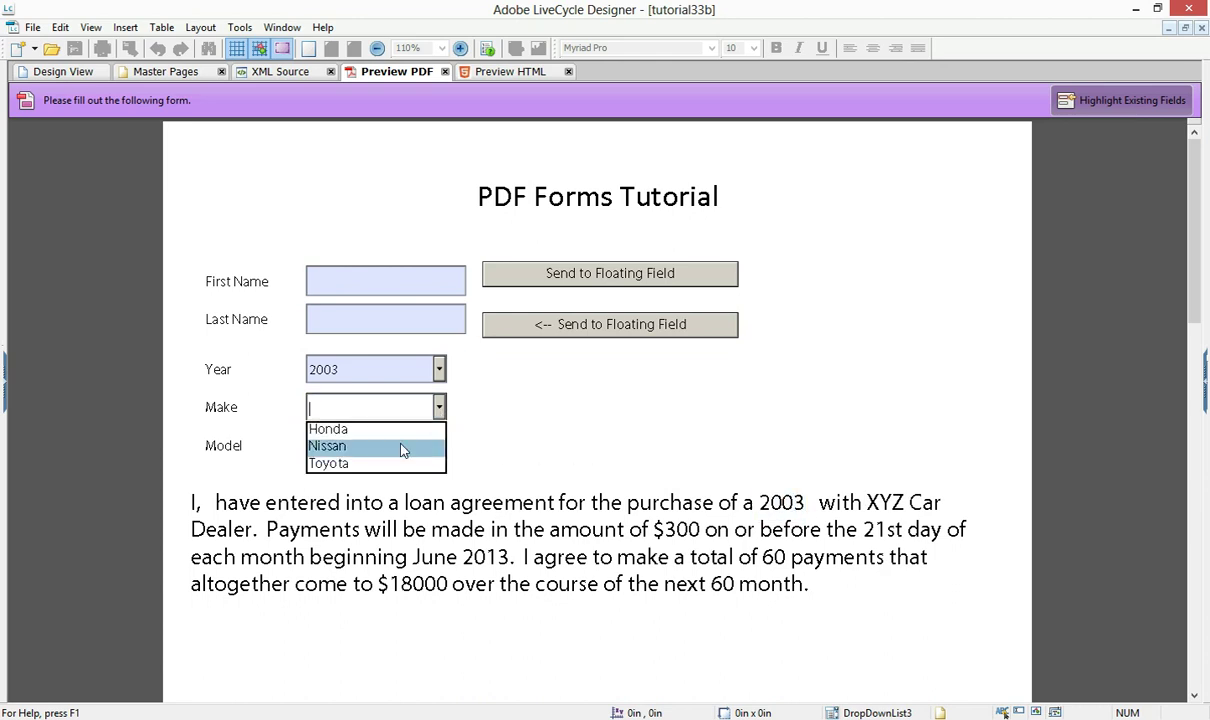
left_click(378, 428)
left_click(439, 447)
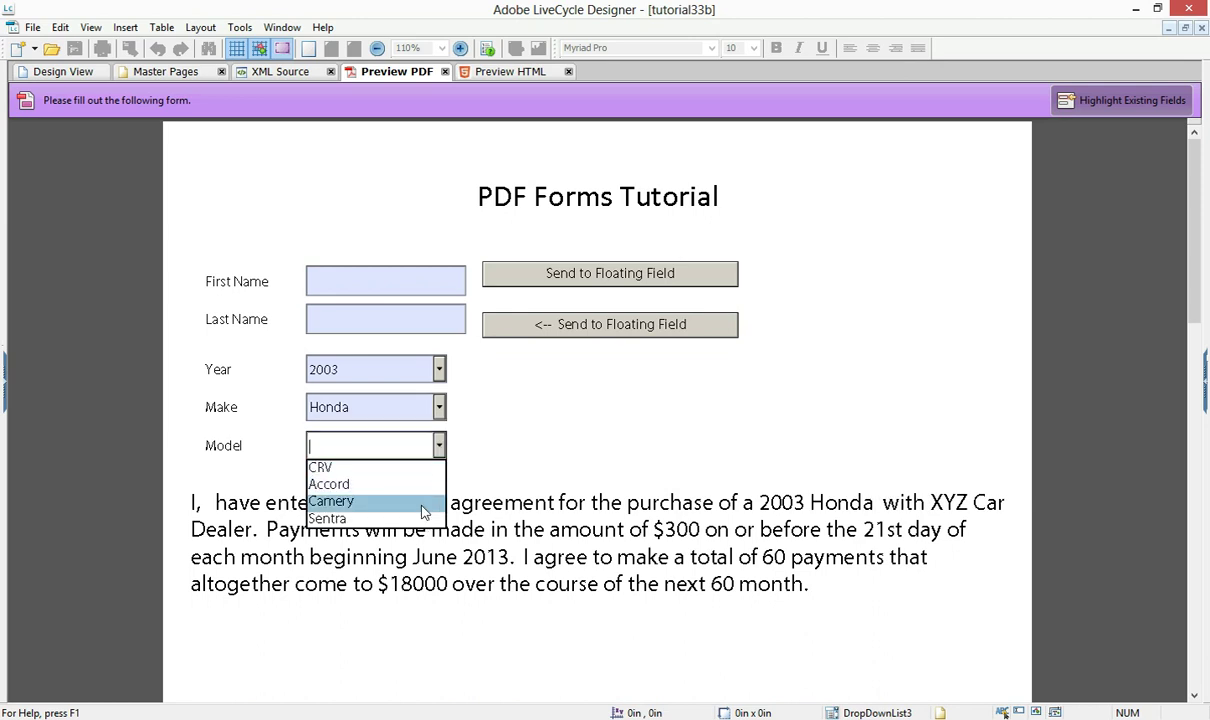
left_click(421, 484)
left_click(421, 485)
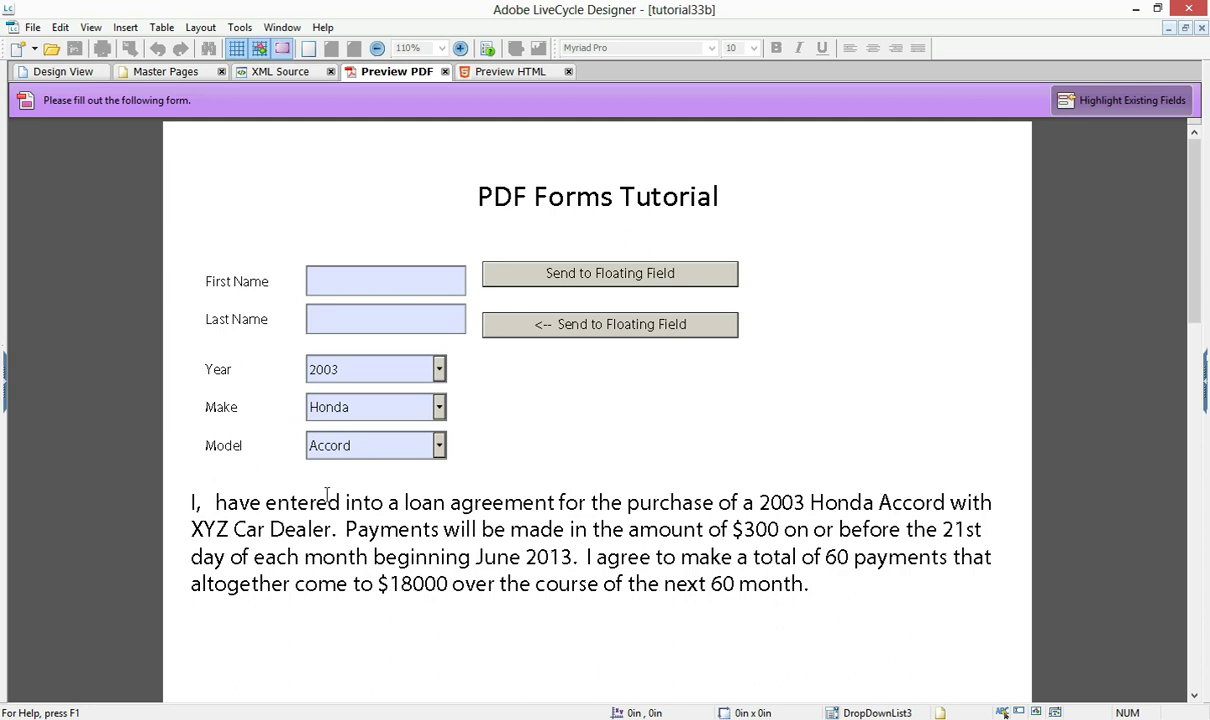
Enter the buyer's name and send first and last names into the agreement
left_click(402, 284)
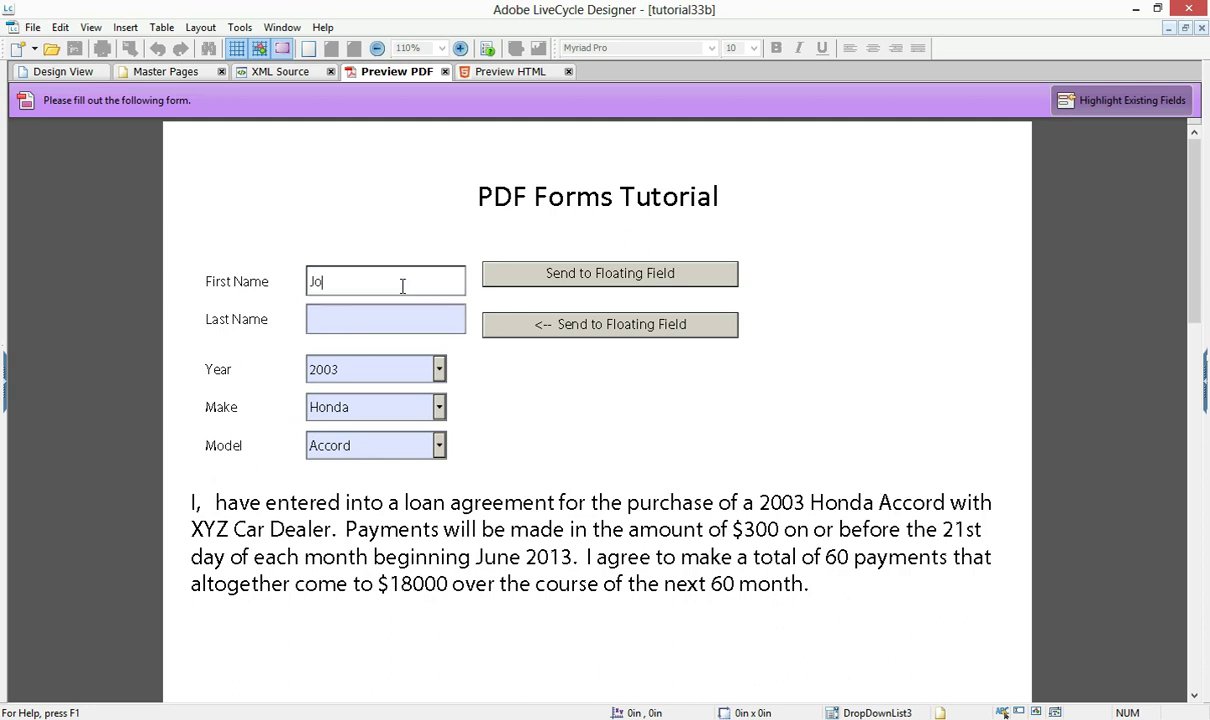
key("Tab")
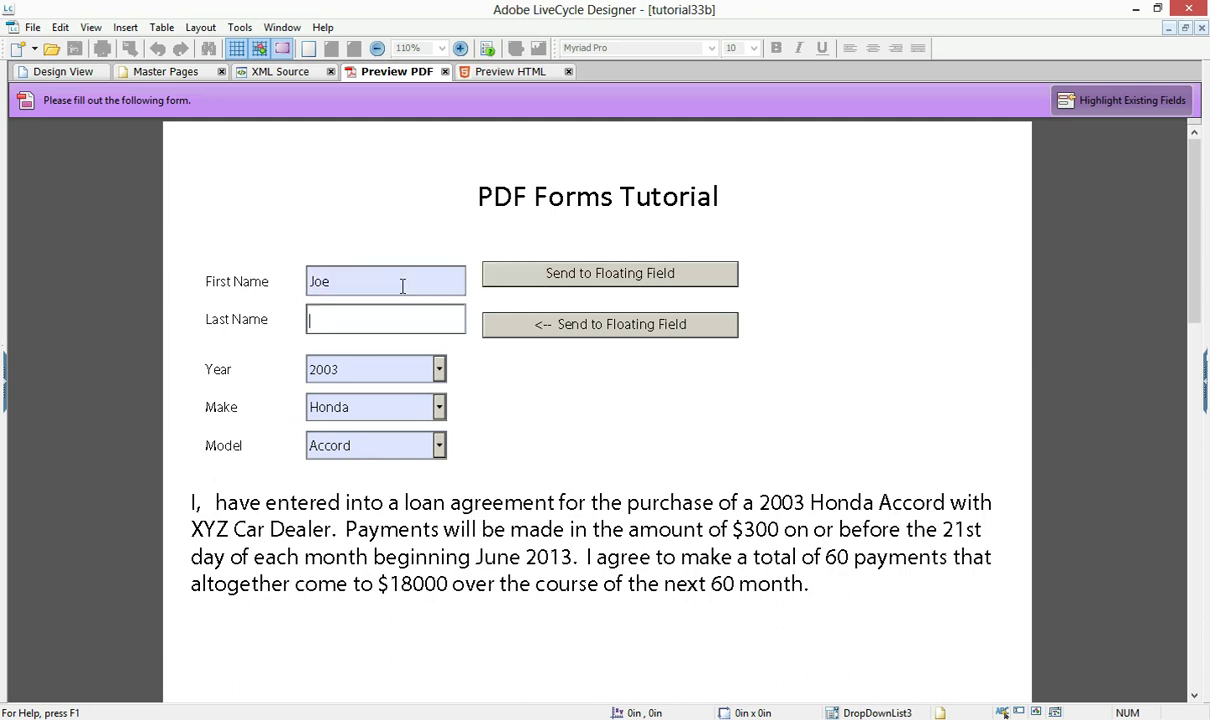
left_click(533, 277)
left_click(536, 330)
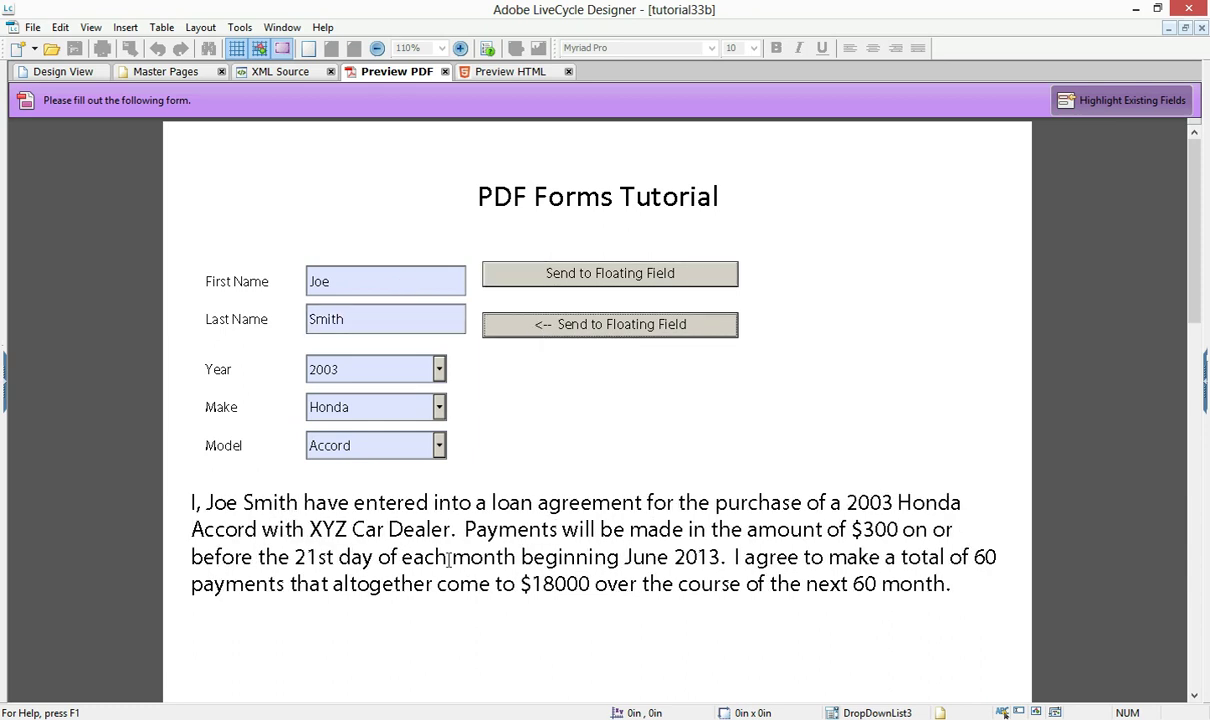
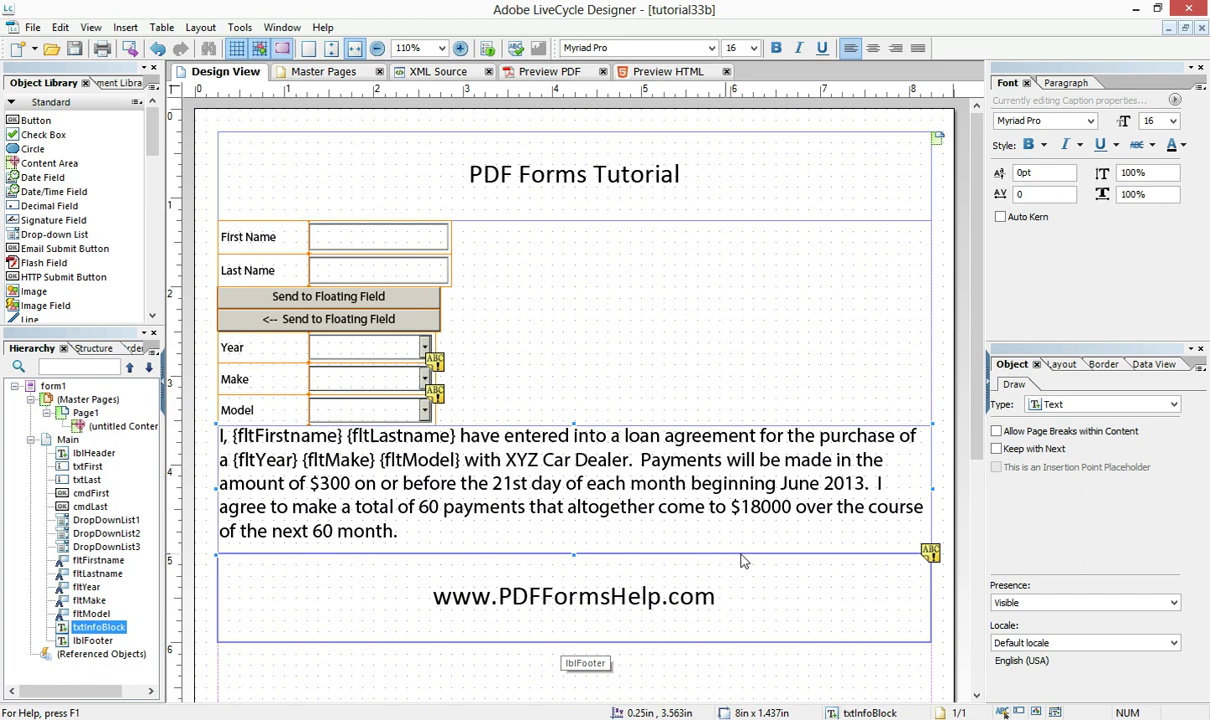
Select the loan paragraph text block that holds the floating fields
left_click(930, 551)
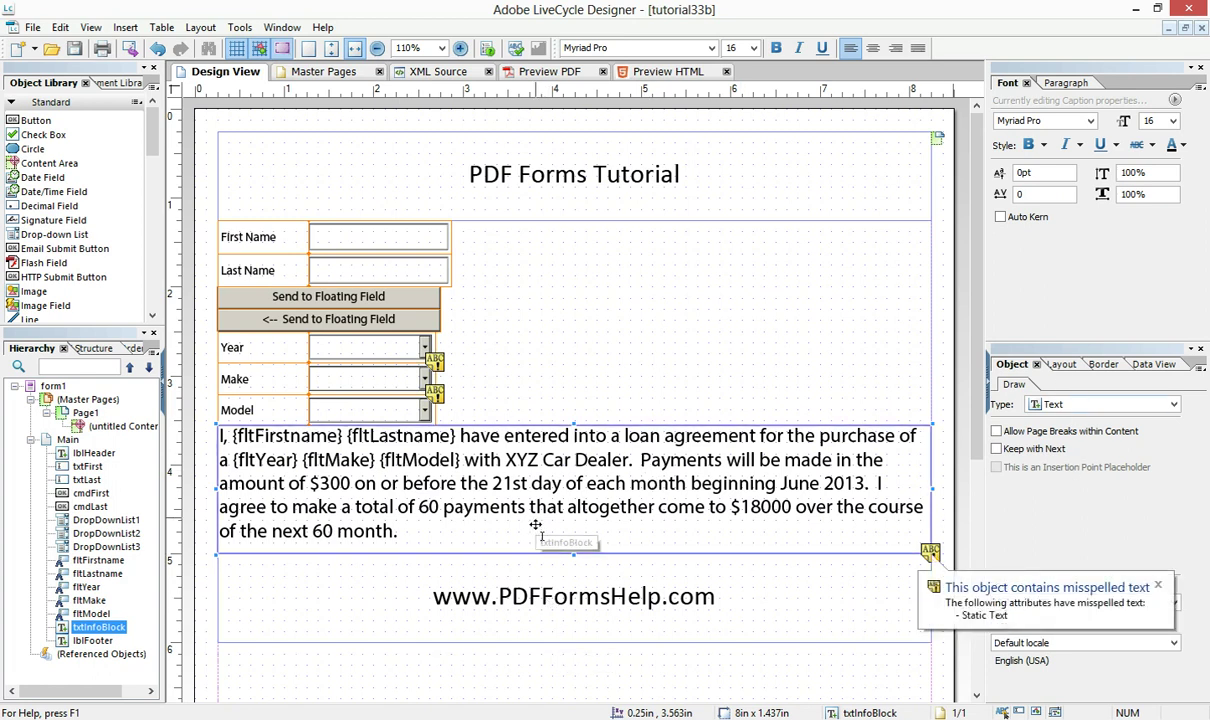
Review the paragraph block's border and size/position settings, then preview the form as a PDF
left_click(1103, 364)
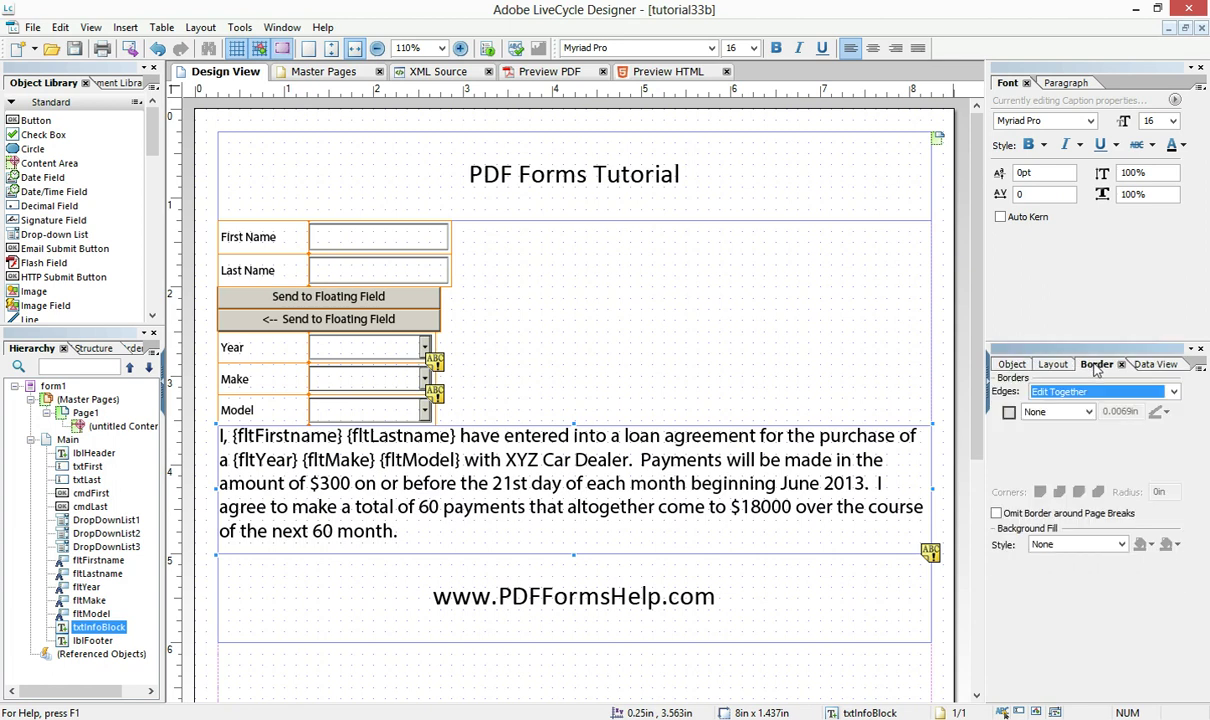
left_click(1055, 364)
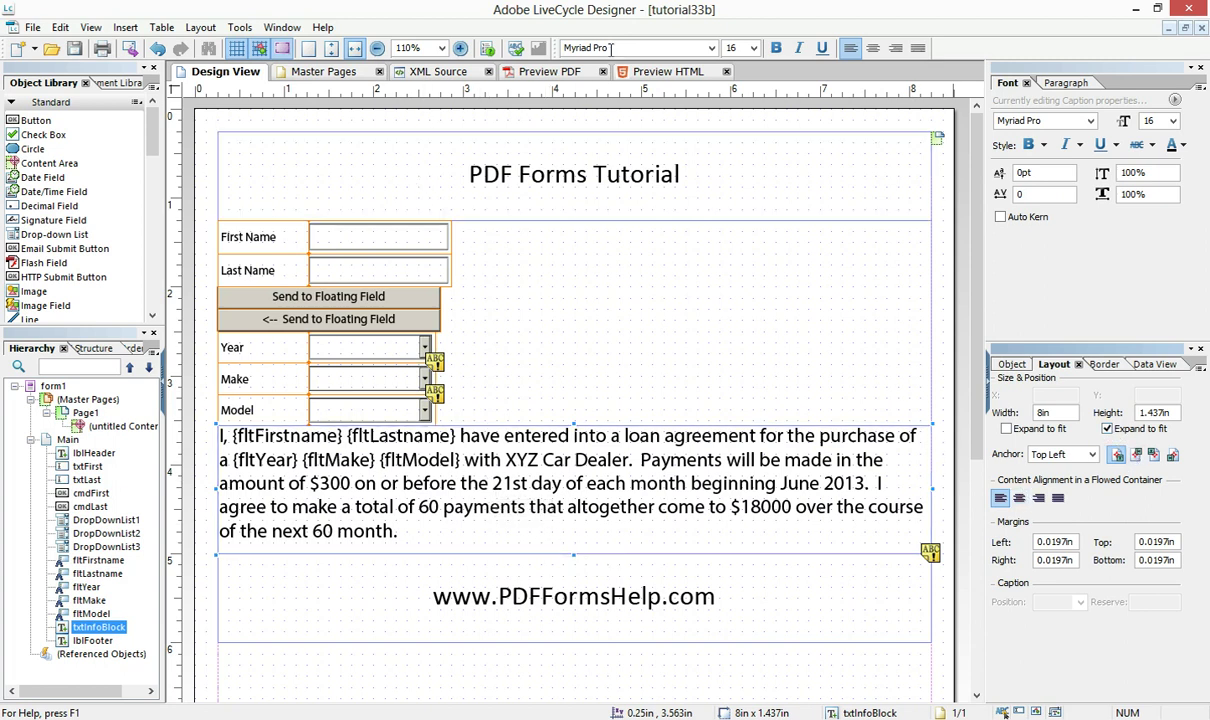
left_click(551, 76)
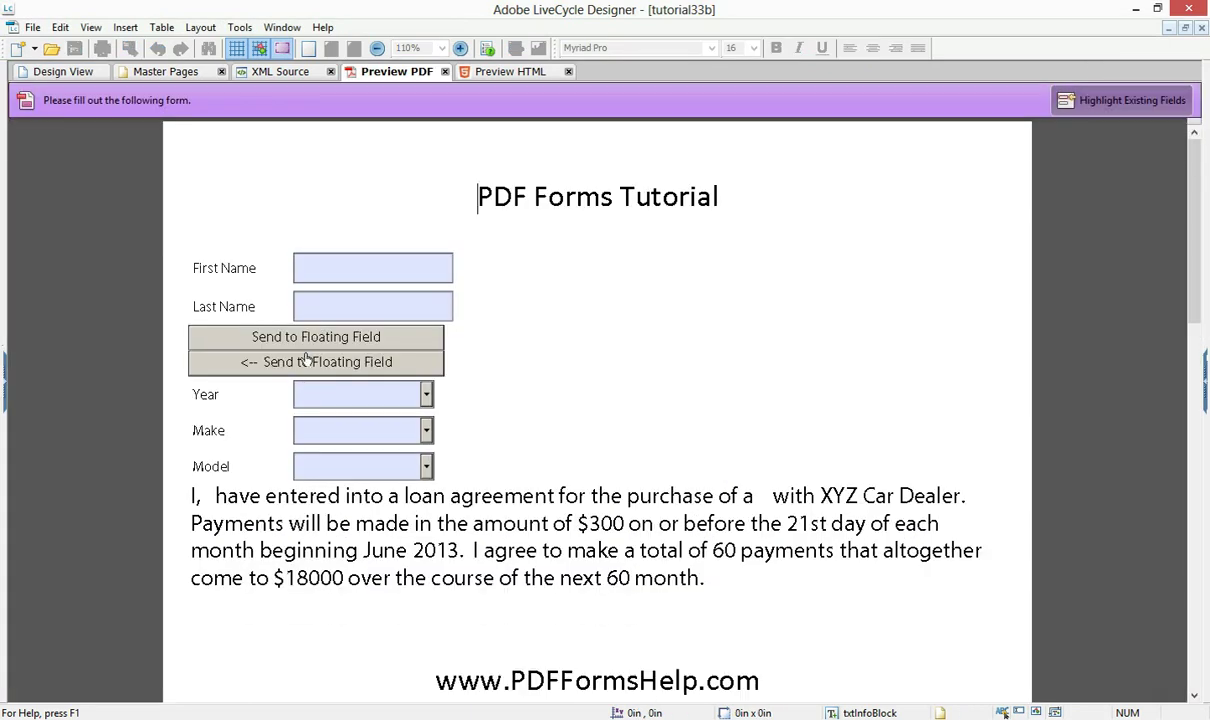
left_click(335, 272)
type("aslkdjfalsdkjflaskjdflalaksdjfla;skdjfals;kdjfalsk;d")
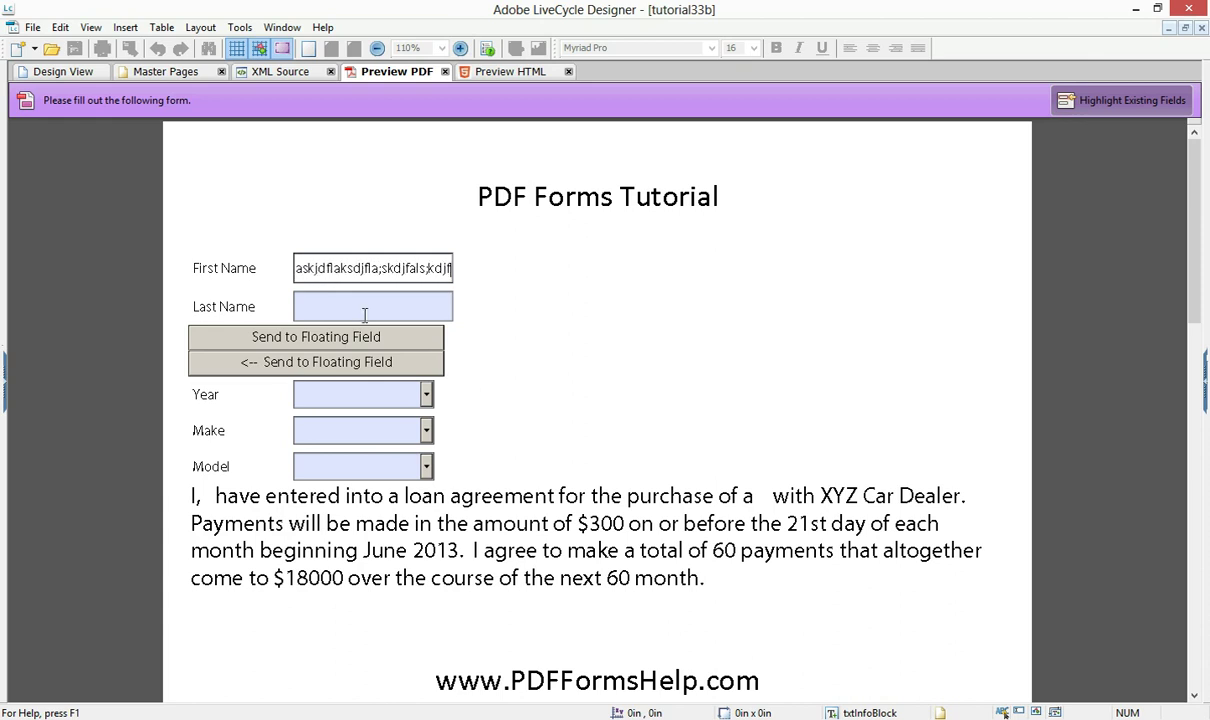
type("sdkfjsdkfjsdkfjsdkfjsdkf")
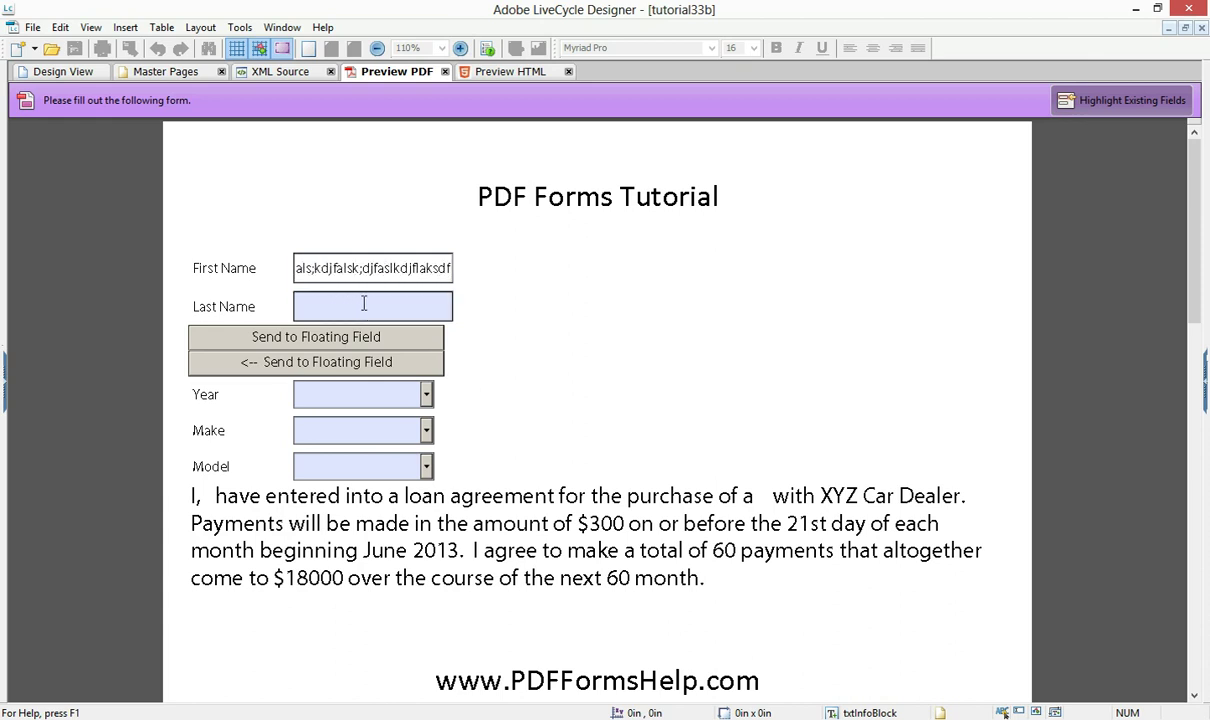
left_click(364, 304)
type("asdfasdfasdfasdfdsafasdfasd")
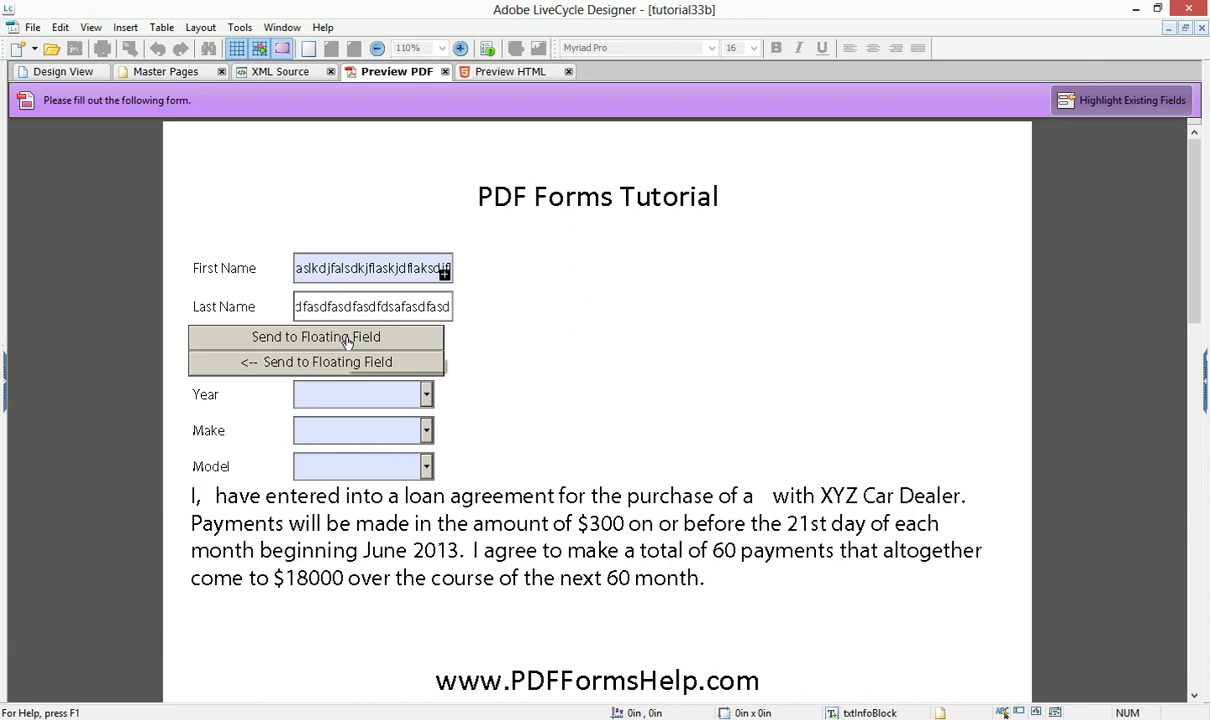
left_click(347, 340)
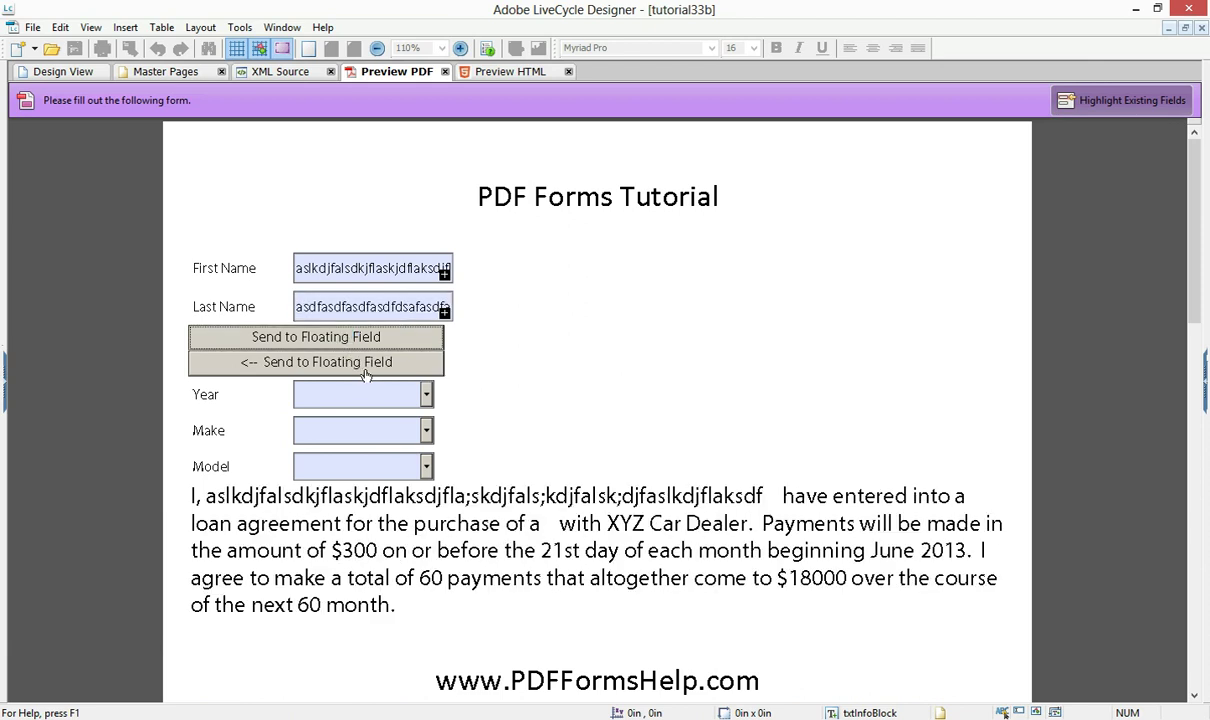
left_click(366, 368)
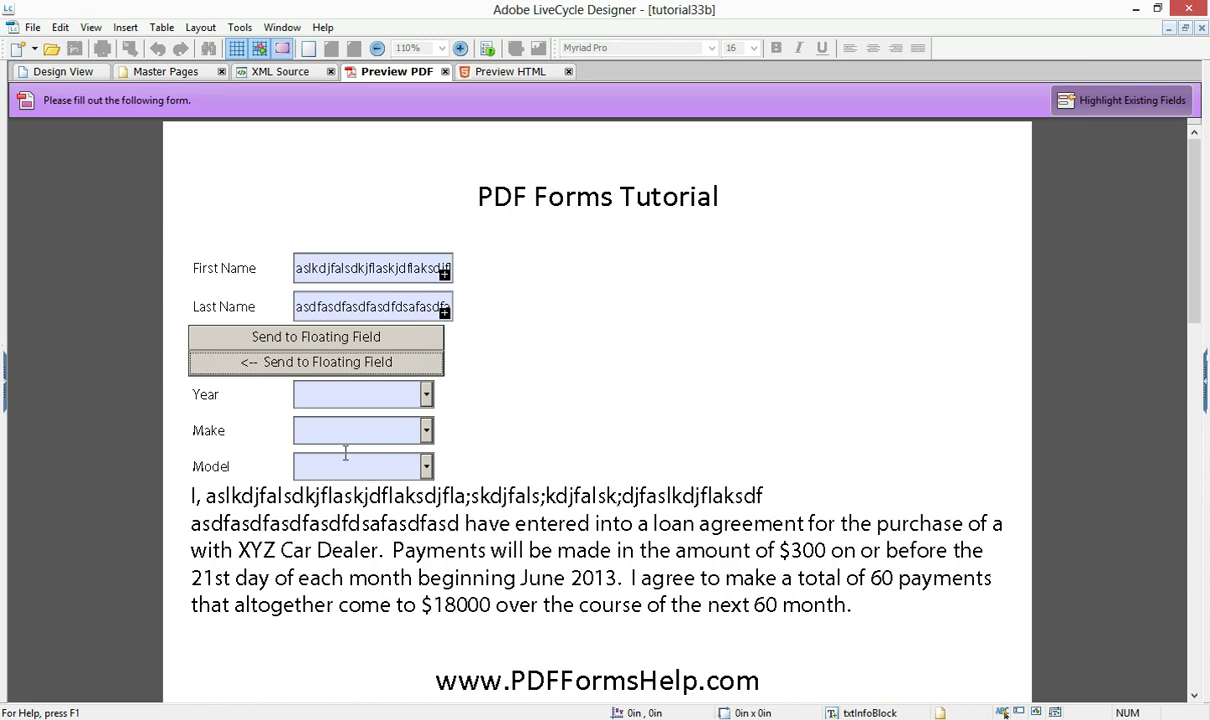
left_click(400, 395)
left_click(398, 434)
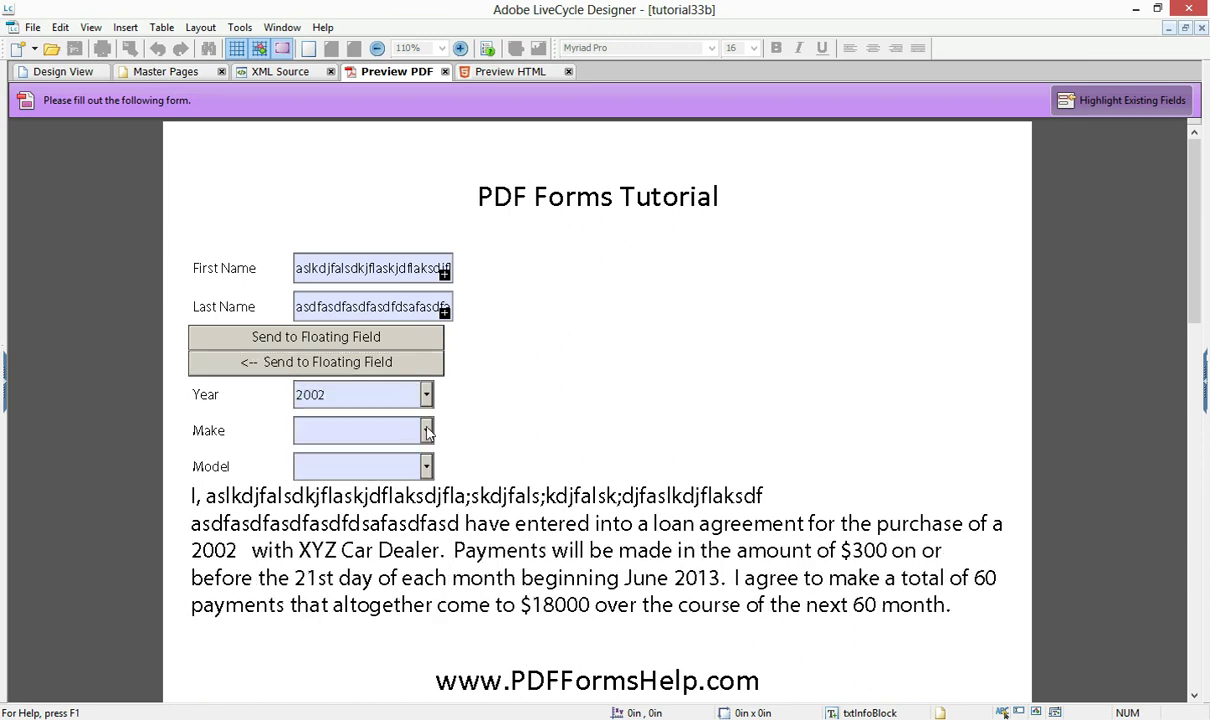
left_click(420, 430)
left_click(421, 467)
left_click(420, 466)
left_click(395, 520)
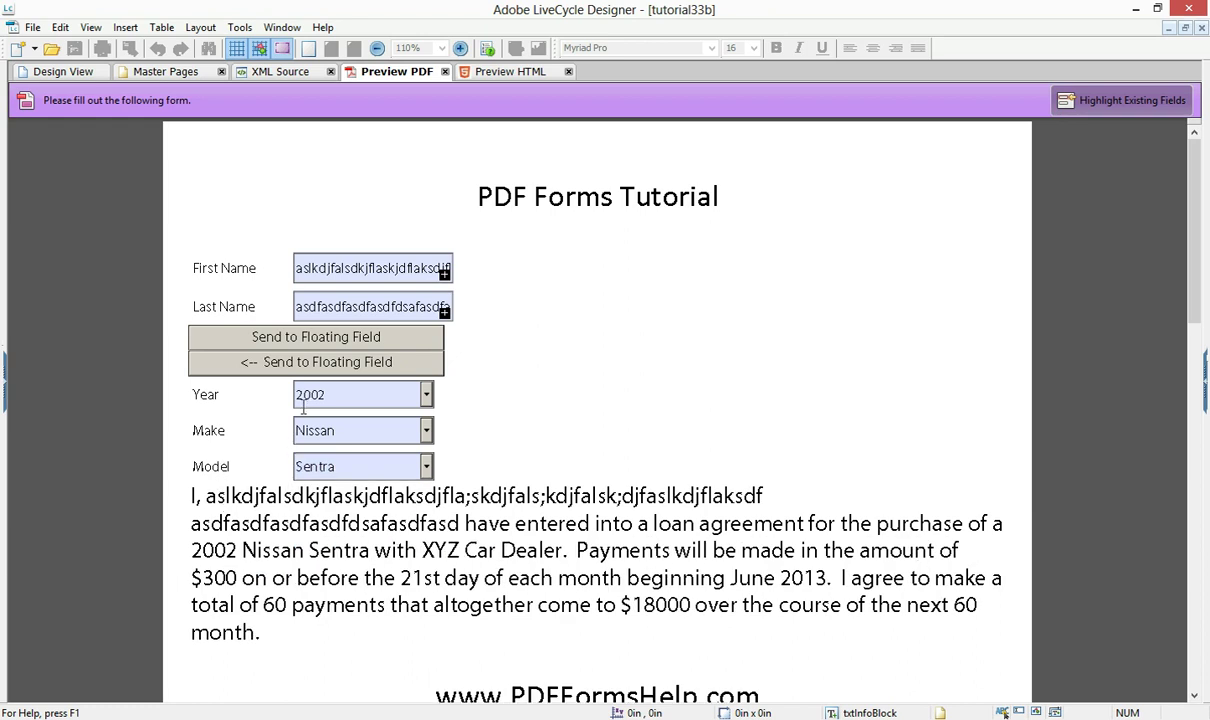
scroll(360, 617, "down", 2)
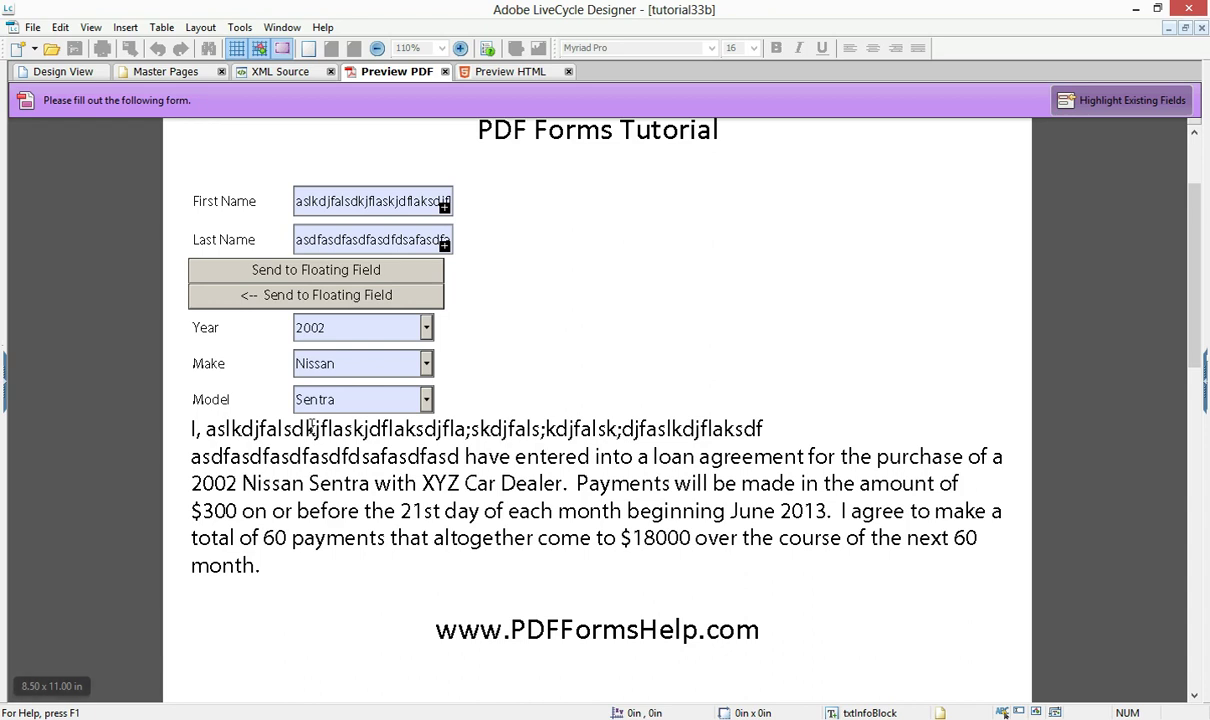
left_click_drag(382, 205, 496, 206)
left_click(494, 204)
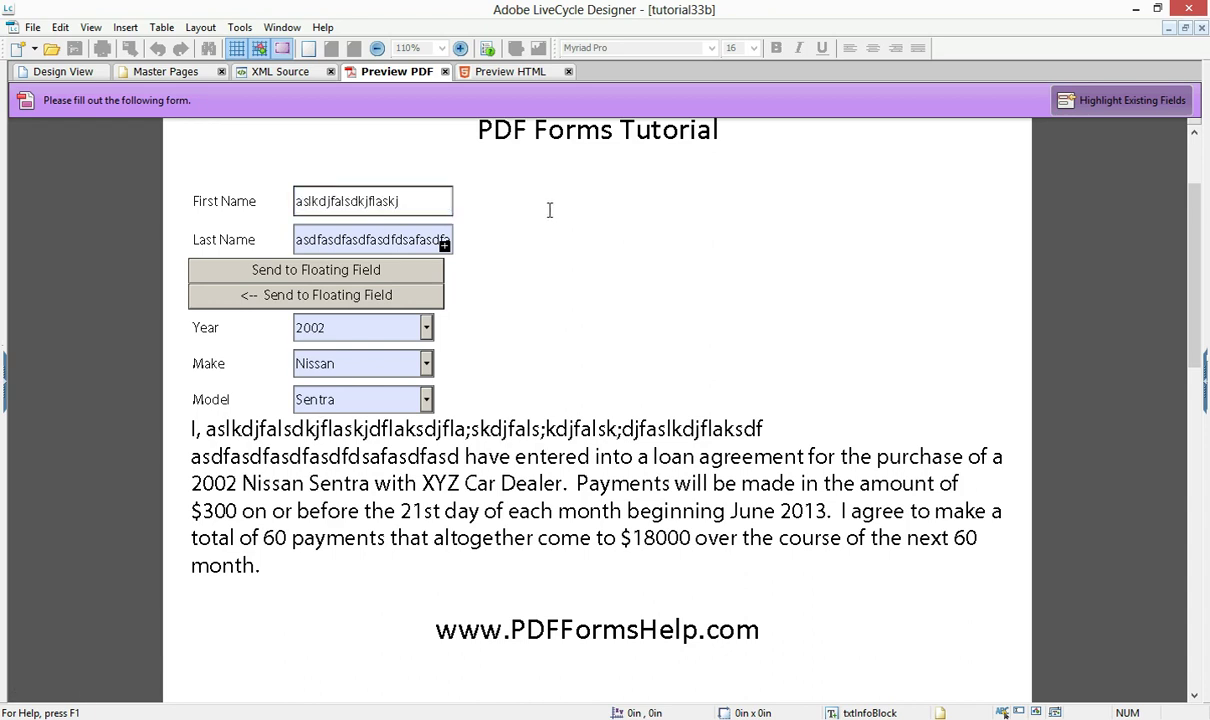
left_click(398, 269)
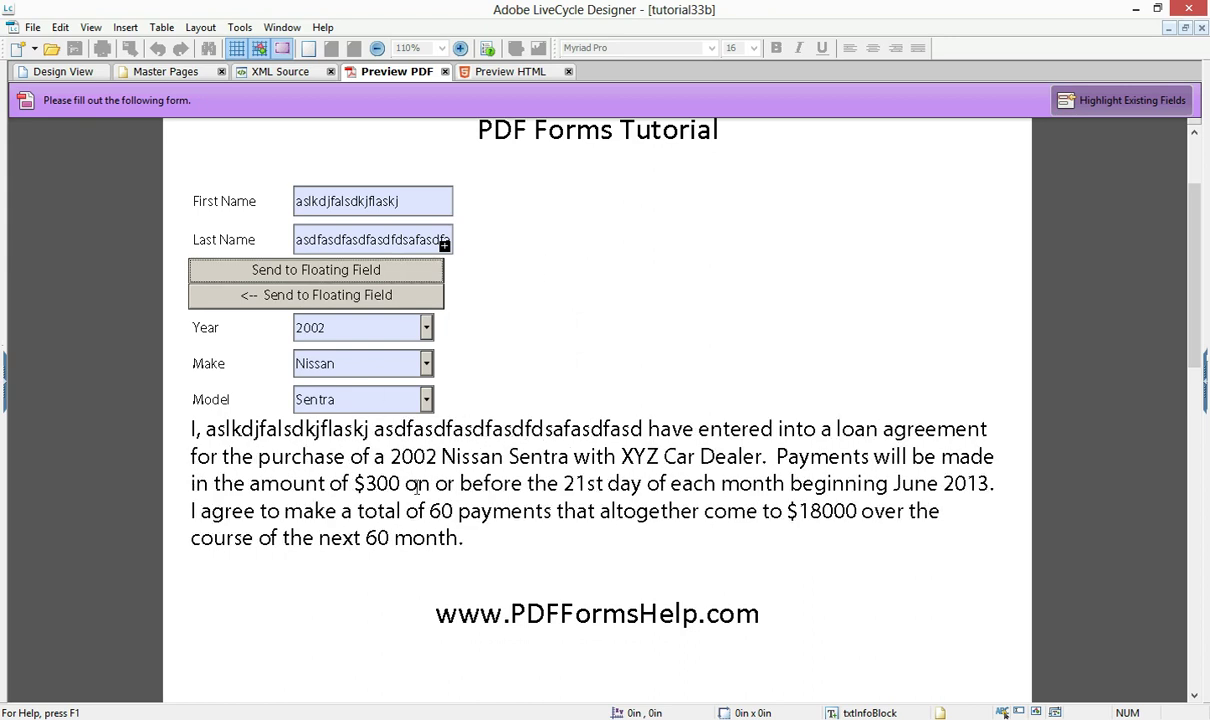
left_click(57, 73)
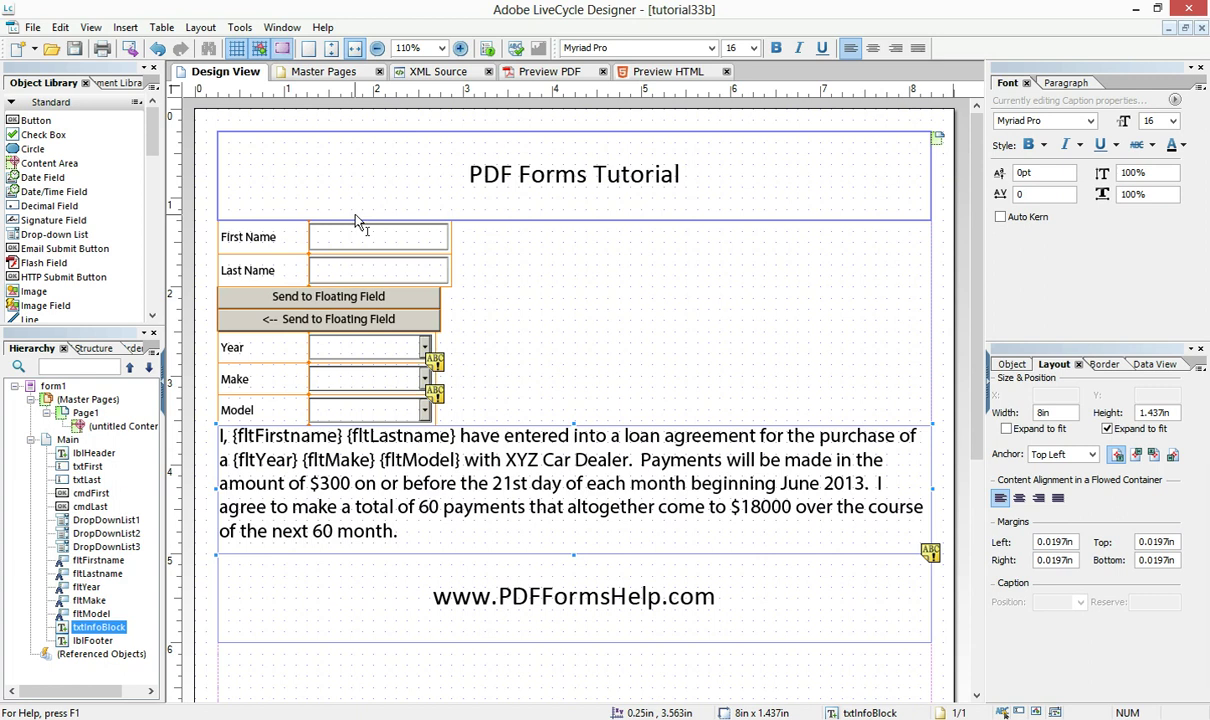
Select the Year dropdown and bring up its exit event script in the Script Editor
left_click(355, 217)
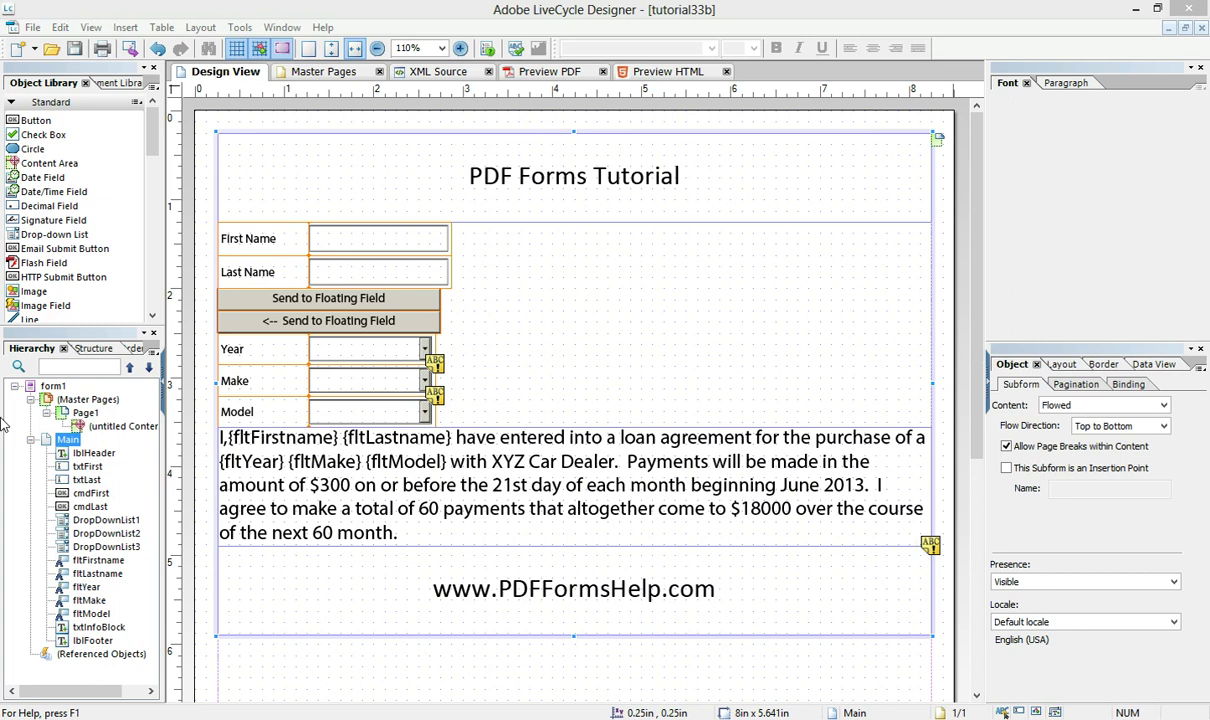
left_click(368, 357)
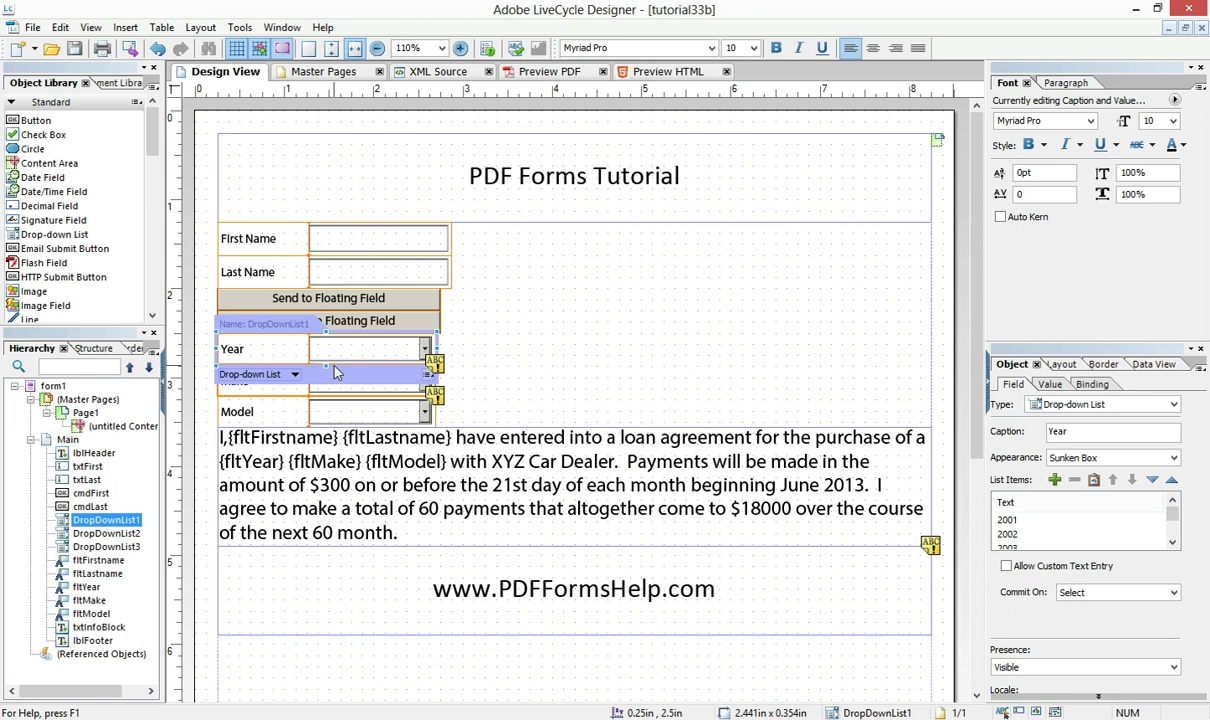
left_click(239, 27)
mouse_move(282, 27)
left_click(314, 107)
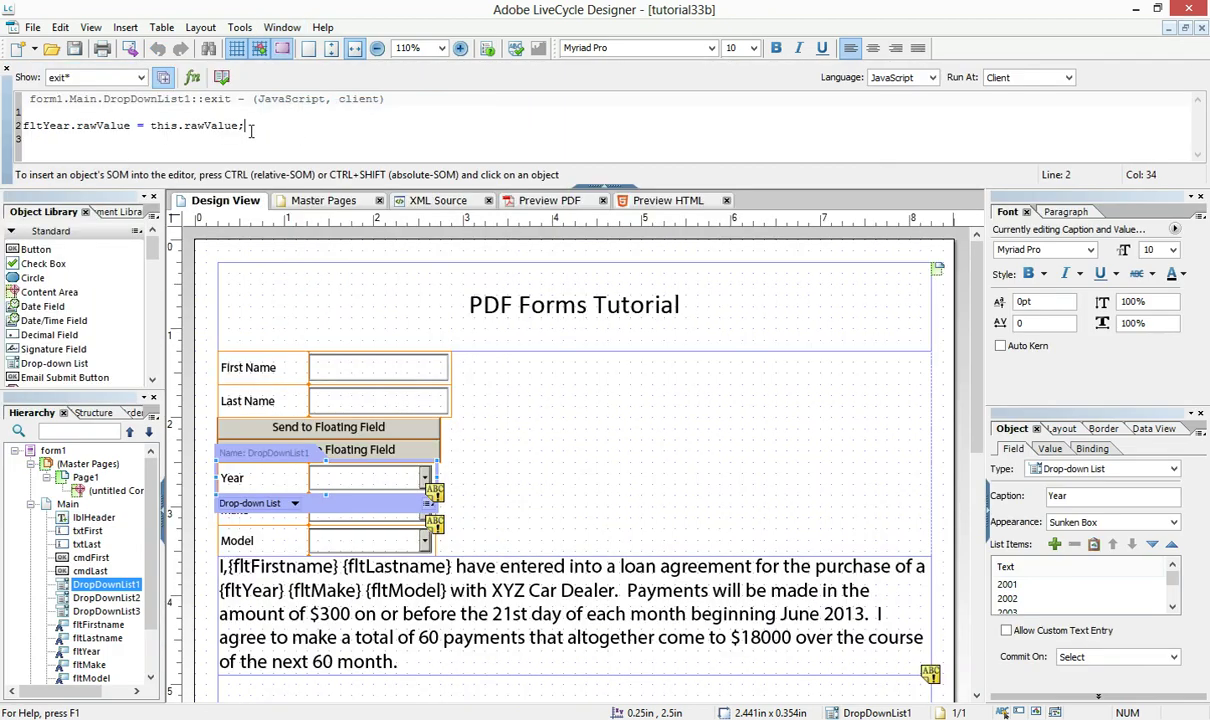
Add this.presence = "hidden" to the exit script and preview the PDF
key("Return")
type("this.pre")
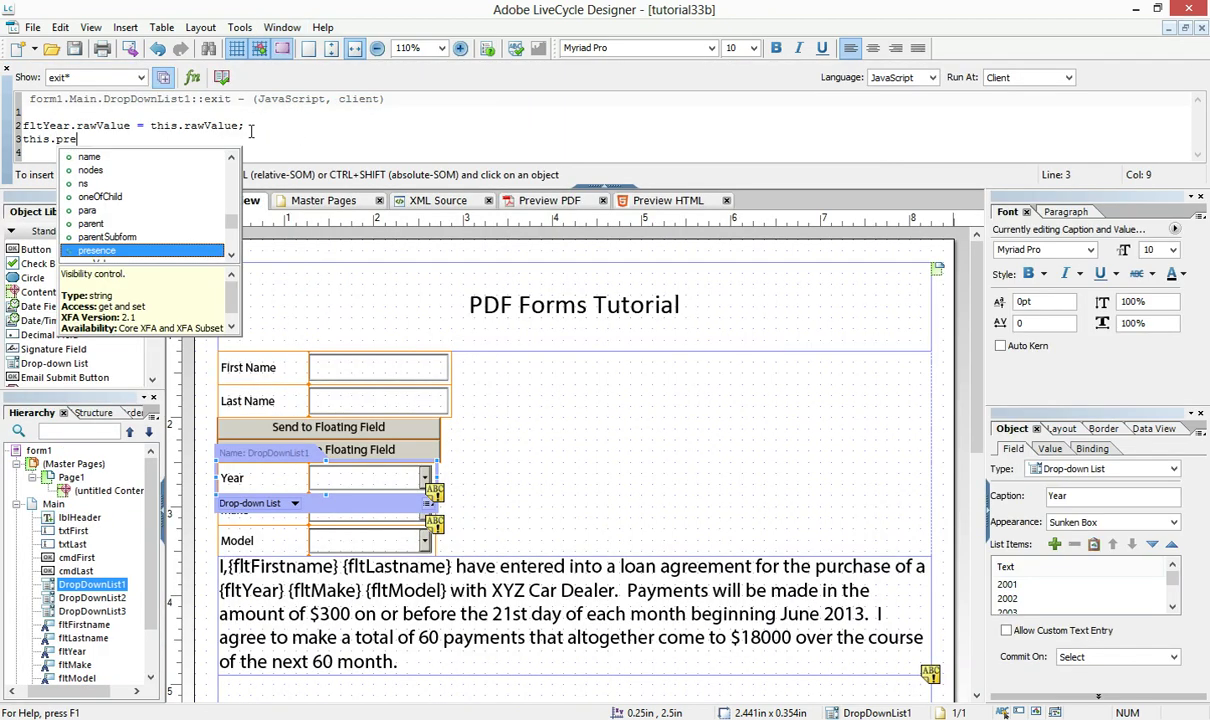
key("Return")
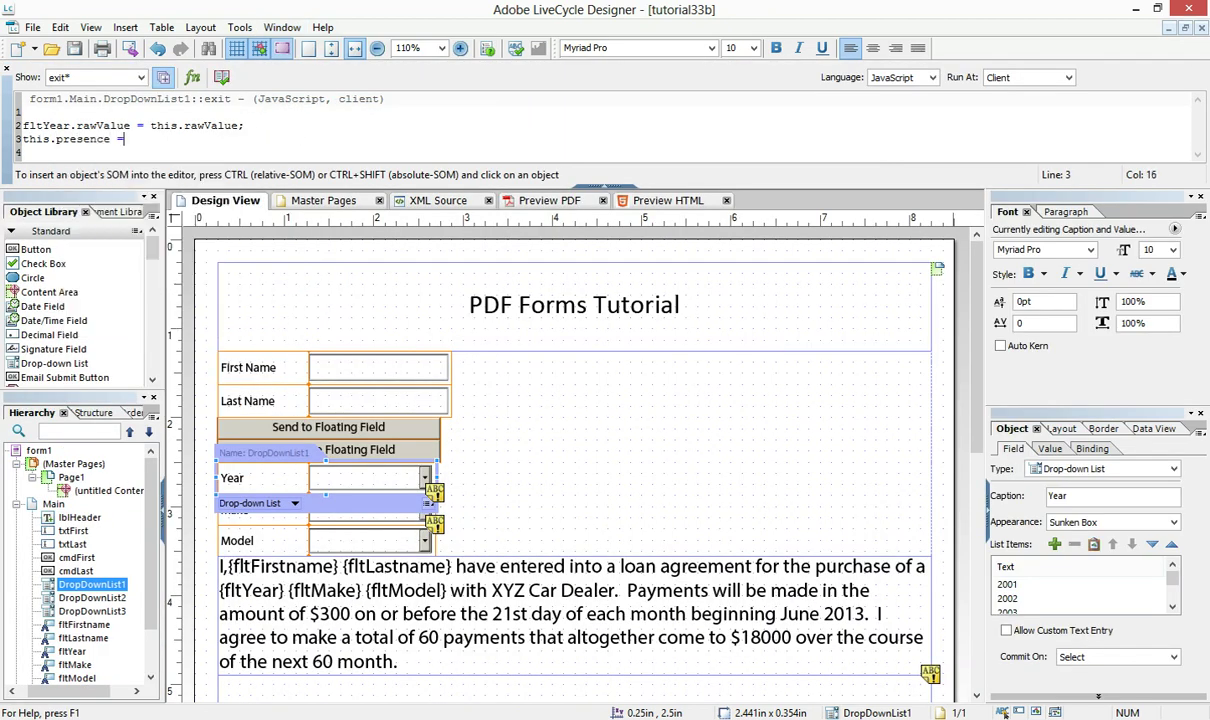
type("= \"hidden\";")
left_click(549, 200)
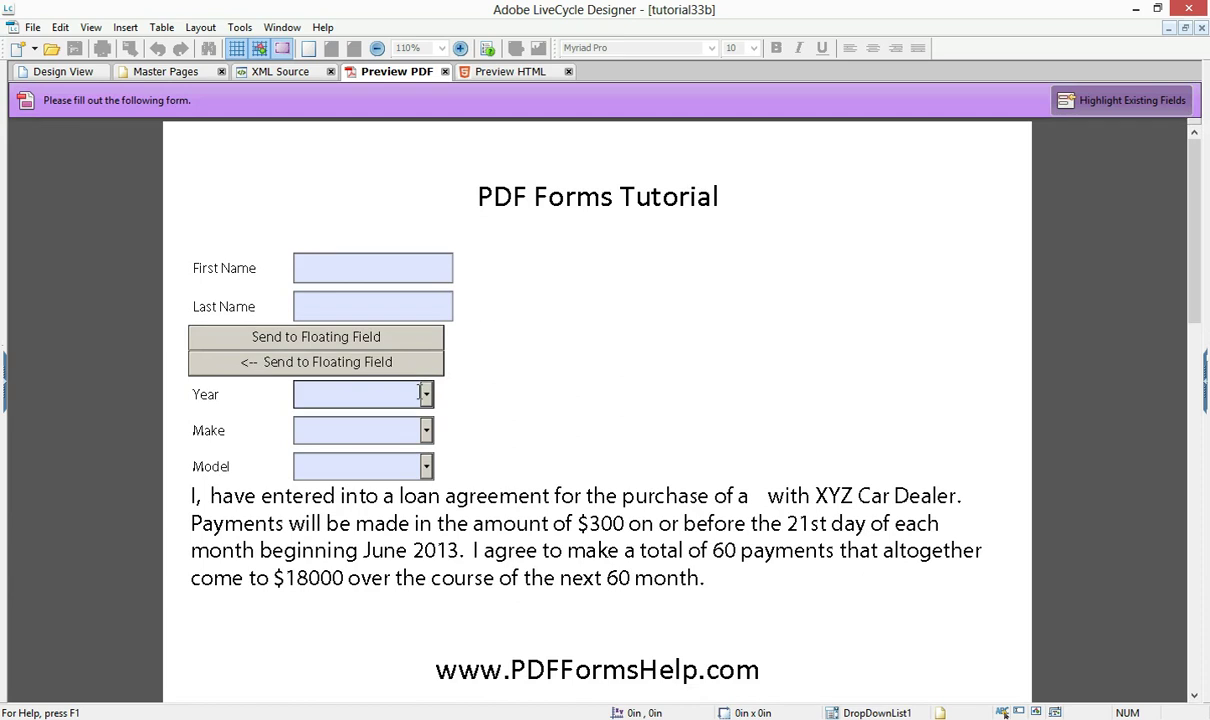
Choose 2003 from the Year dropdown in the PDF preview
left_click(427, 396)
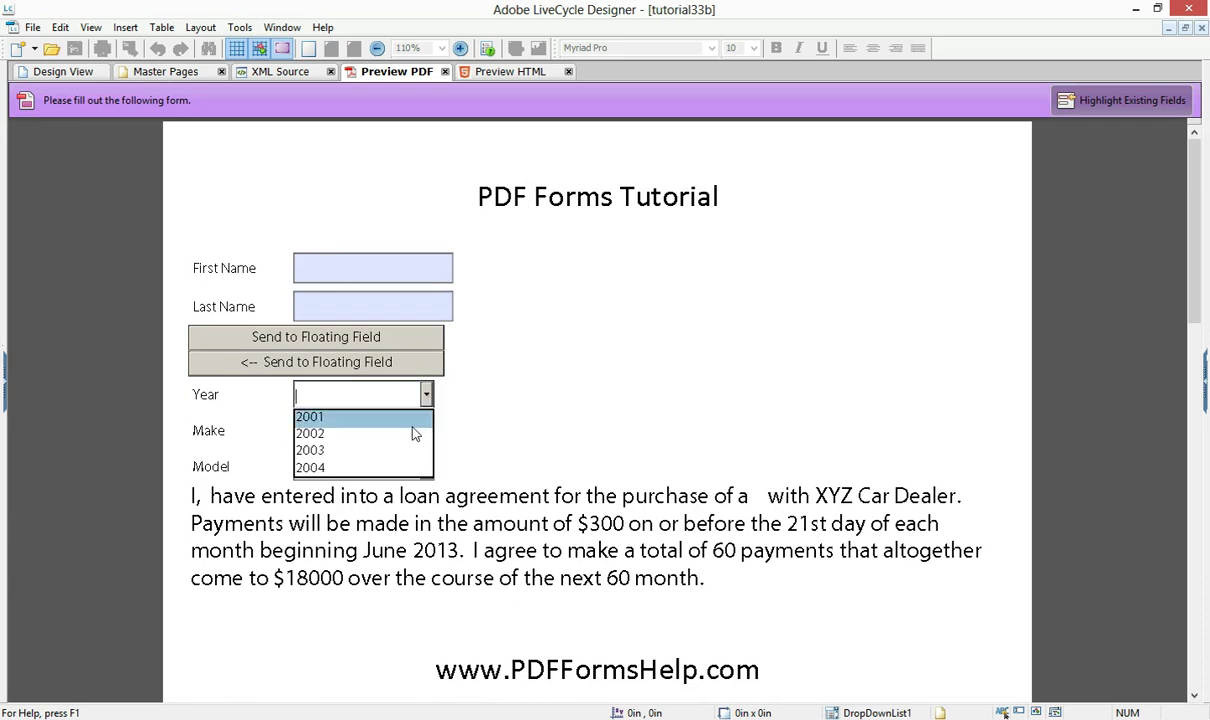
left_click(355, 452)
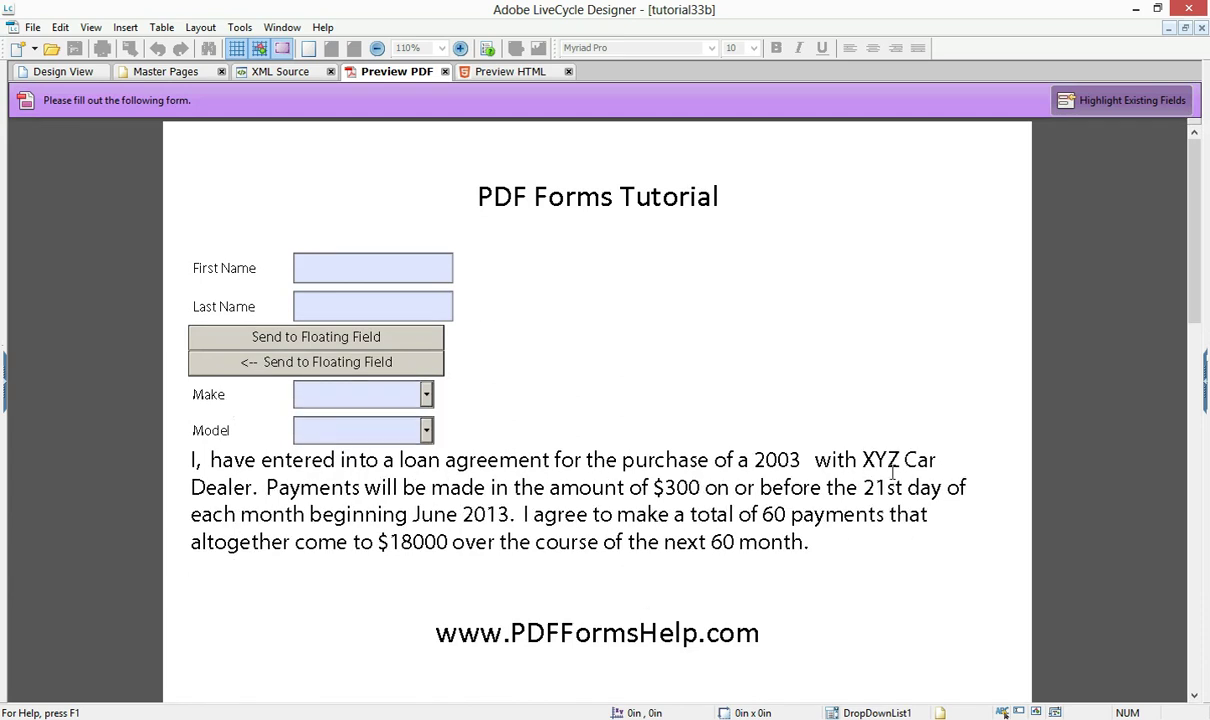